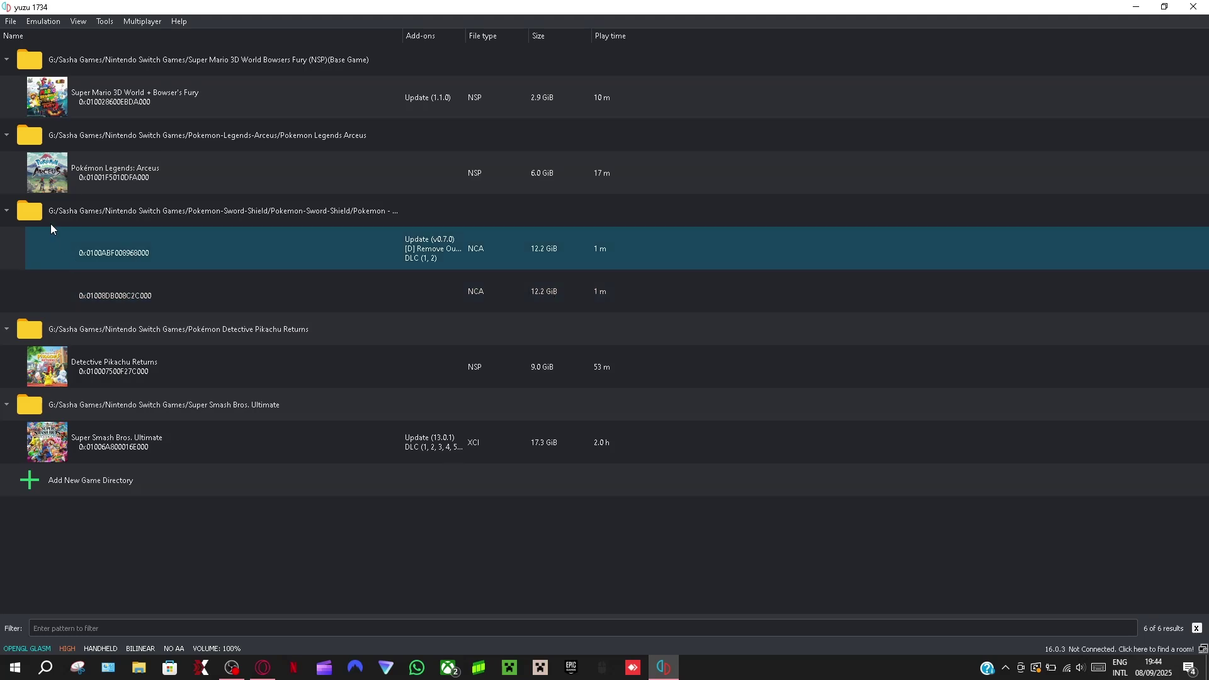
- Open the emulator Configuration dialog and look through the System, Graphics and CPU pages
{"action": "left_click", "coordinate": [46, 21]}
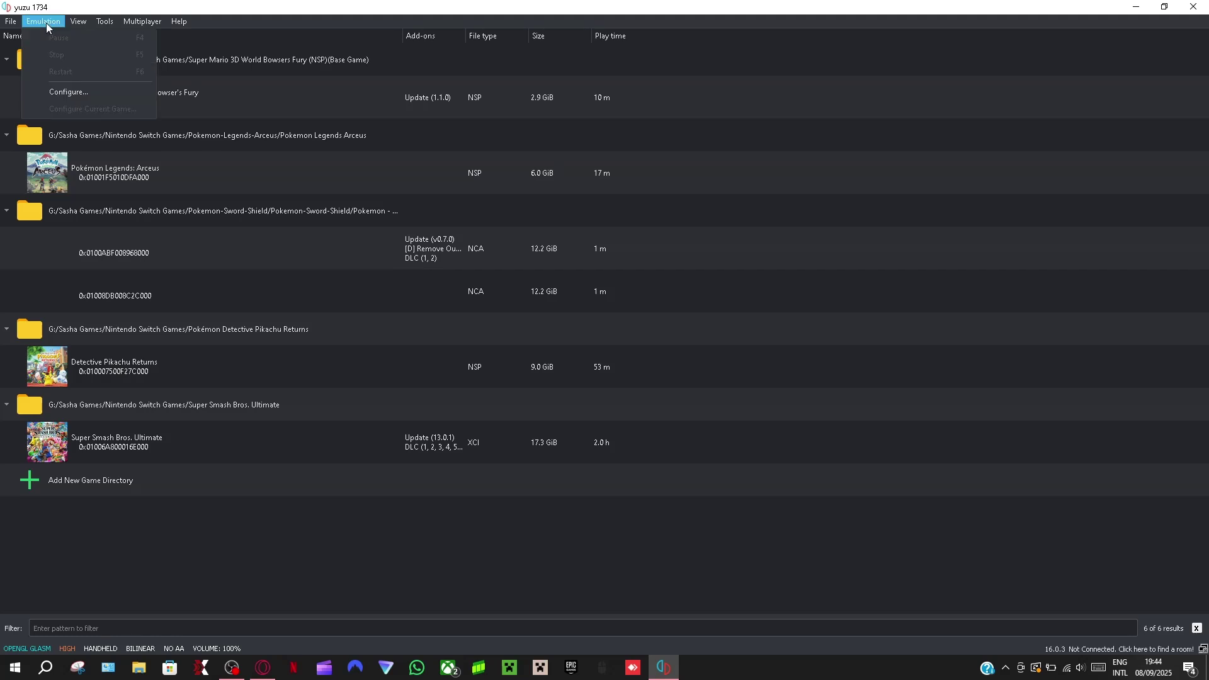
{"action": "left_click", "coordinate": [59, 94]}
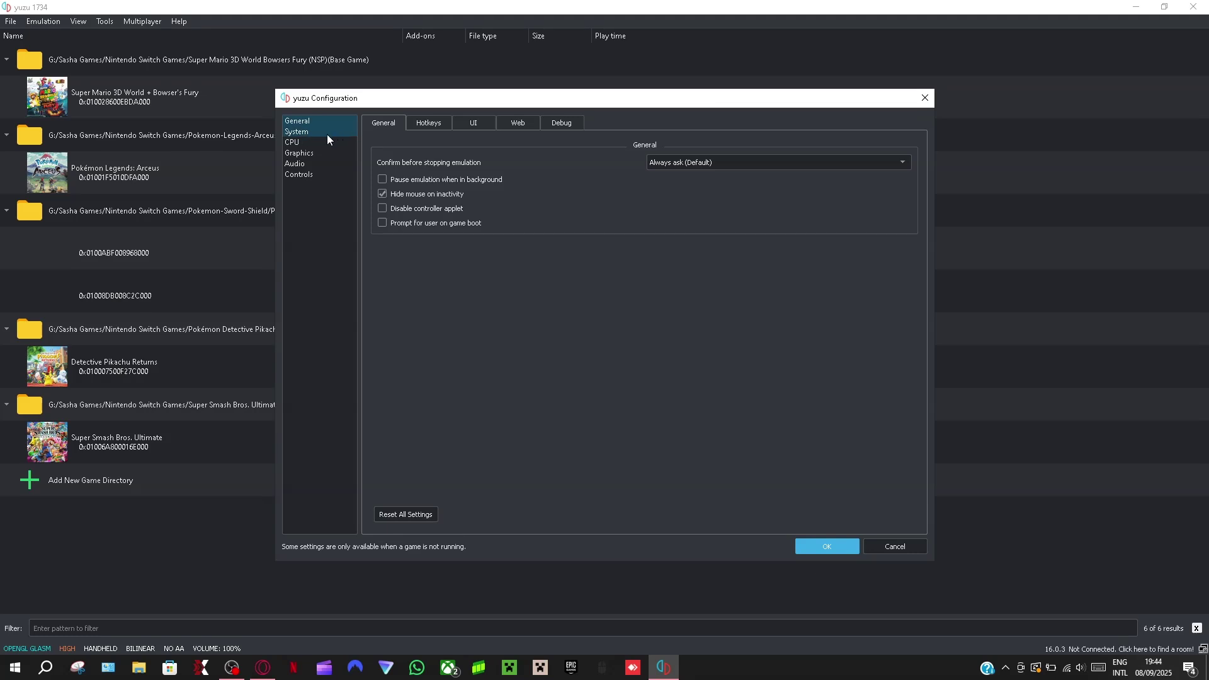
{"action": "left_click", "coordinate": [316, 132]}
{"action": "left_click", "coordinate": [315, 150]}
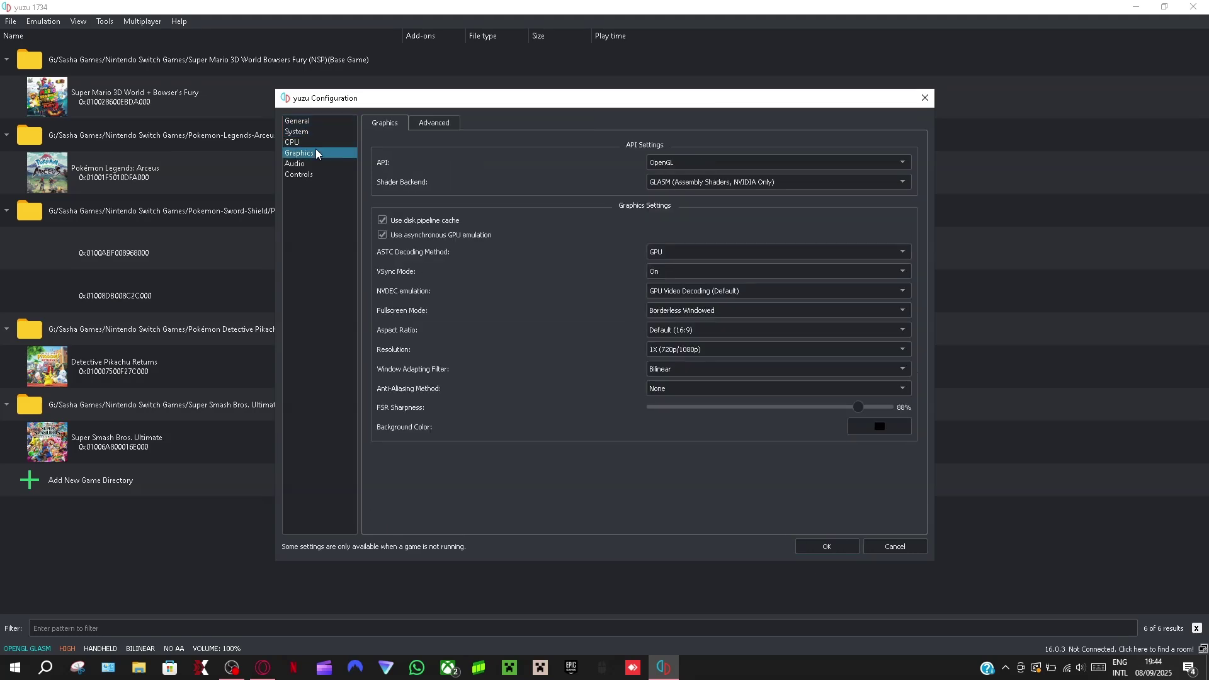
{"action": "left_click", "coordinate": [316, 141]}
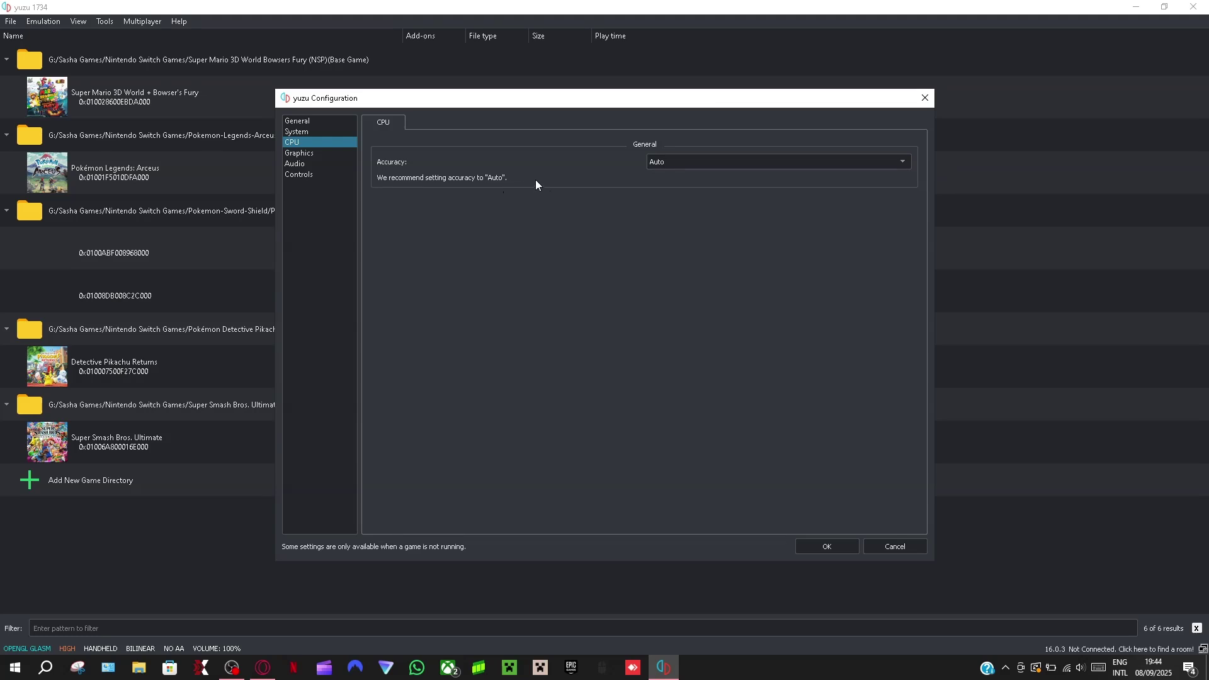
- Leave CPU accuracy on Auto and return to the Graphics settings
{"action": "left_click", "coordinate": [714, 162]}
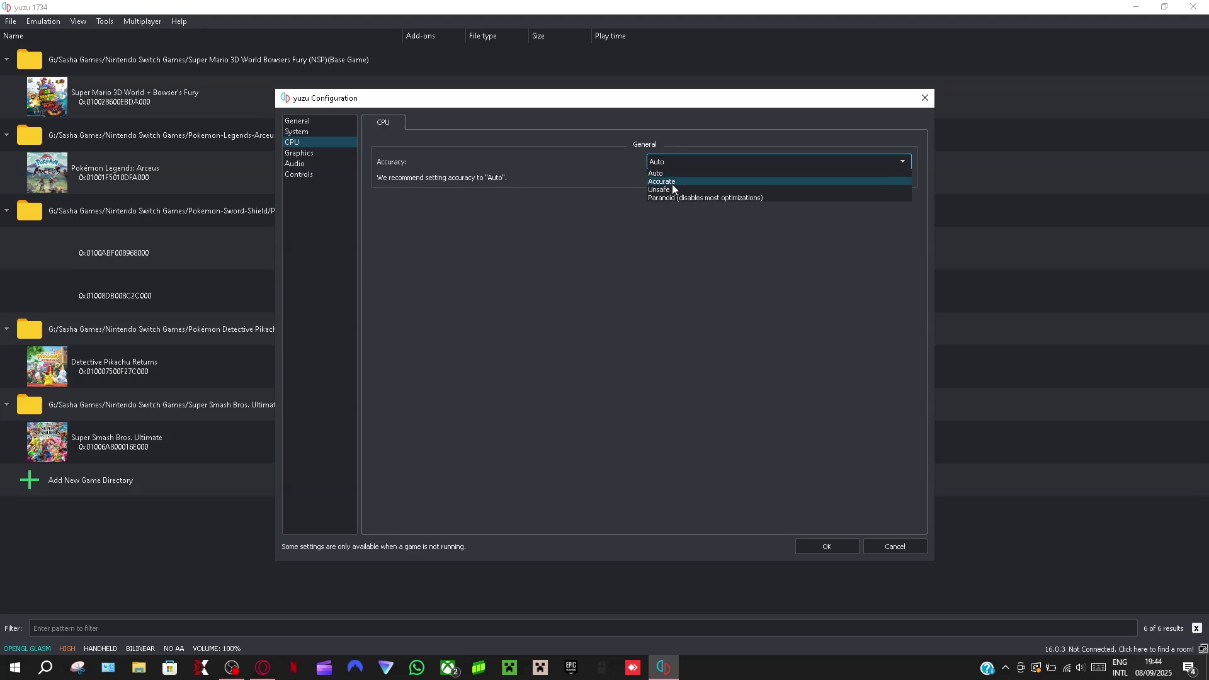
{"action": "left_click", "coordinate": [575, 190]}
{"action": "left_click", "coordinate": [308, 153]}
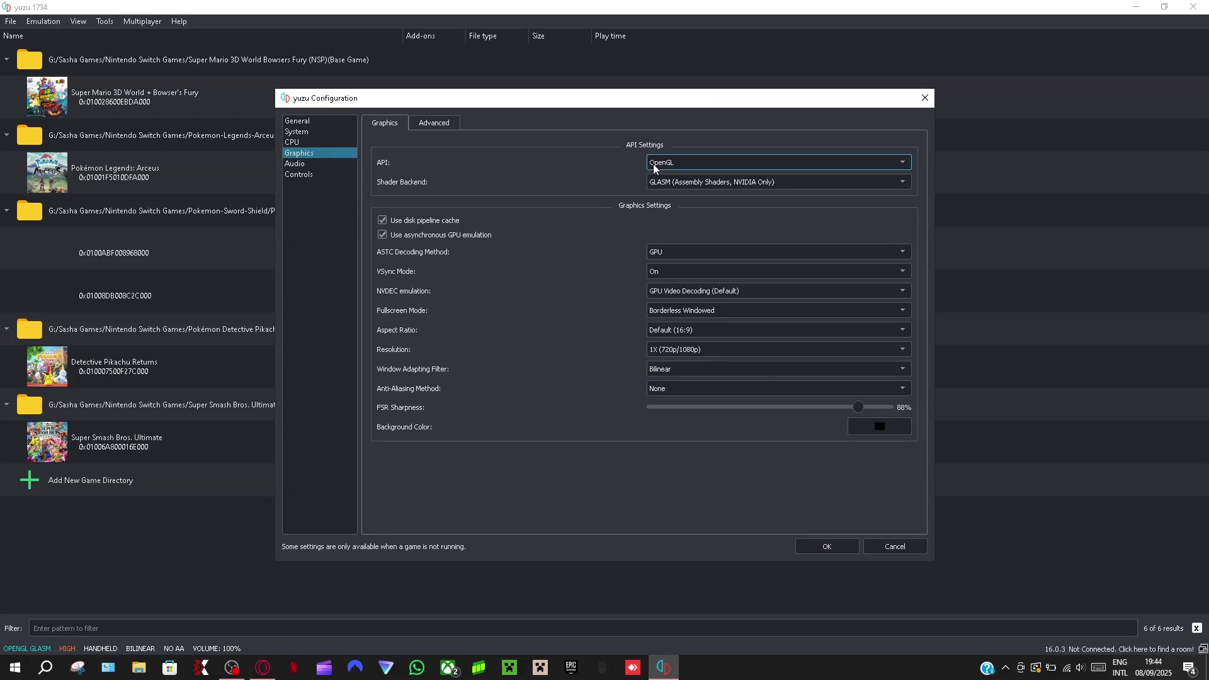
{"action": "left_click", "coordinate": [704, 164]}
{"action": "left_click", "coordinate": [703, 166]}
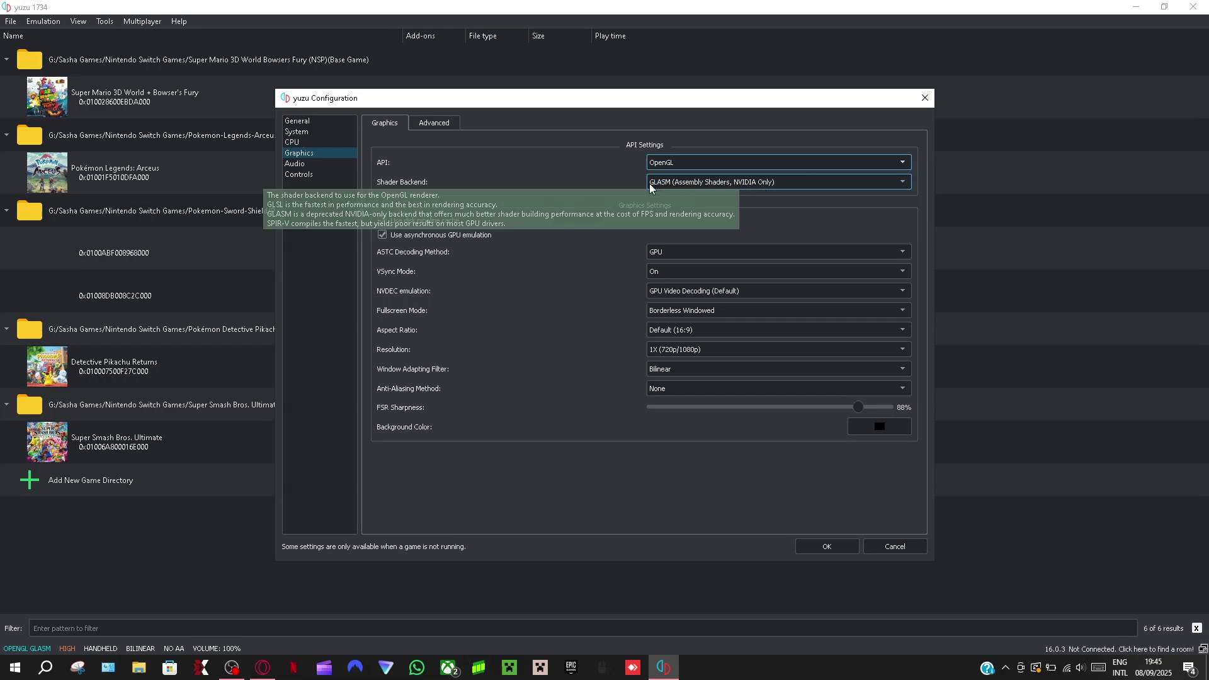
{"action": "left_click", "coordinate": [720, 187]}
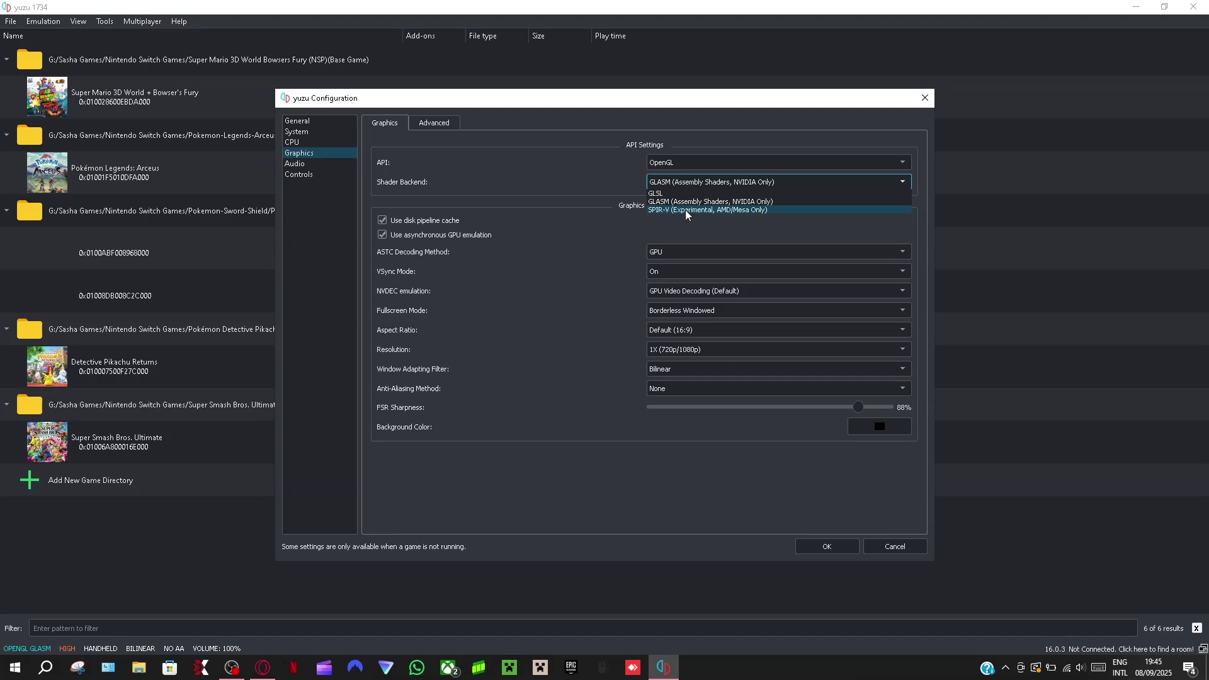
{"action": "left_click", "coordinate": [738, 181]}
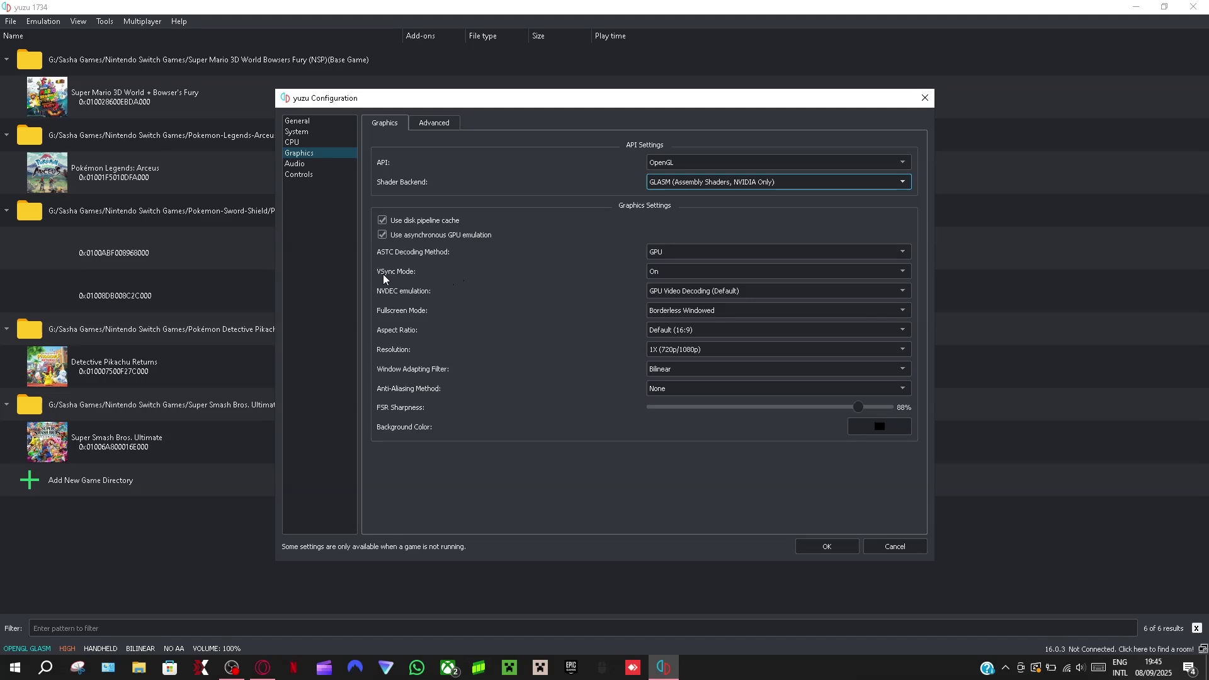
{"action": "left_click", "coordinate": [685, 277]}
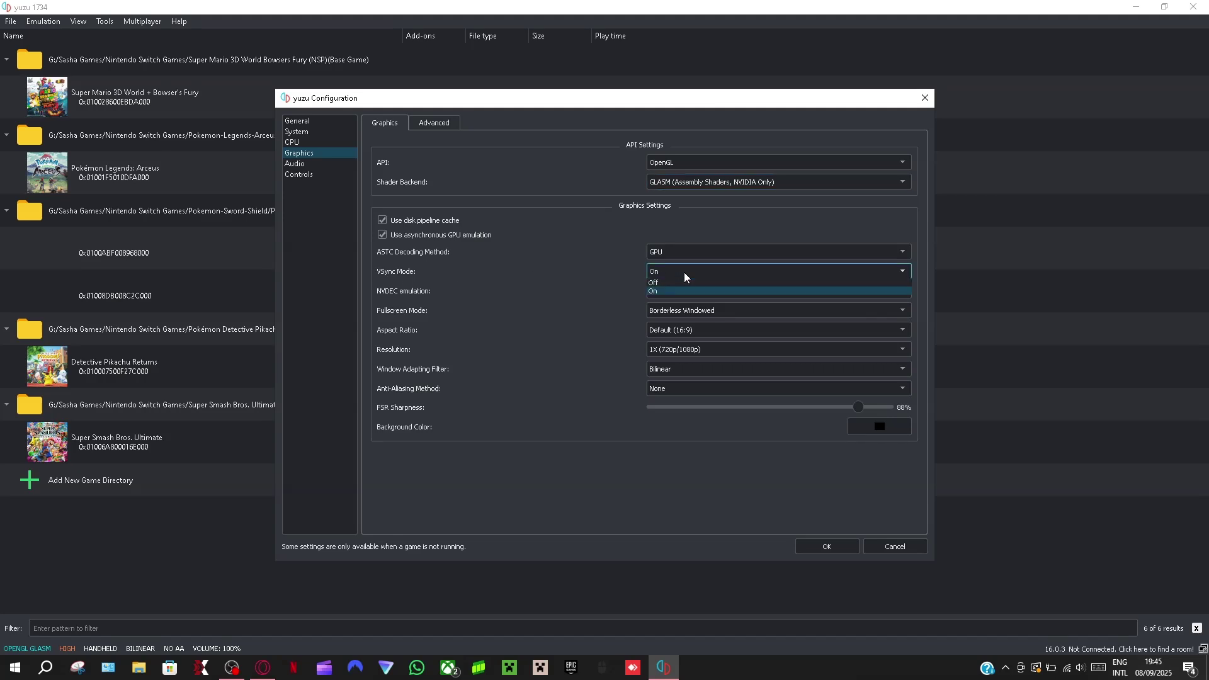
{"action": "left_click", "coordinate": [685, 277]}
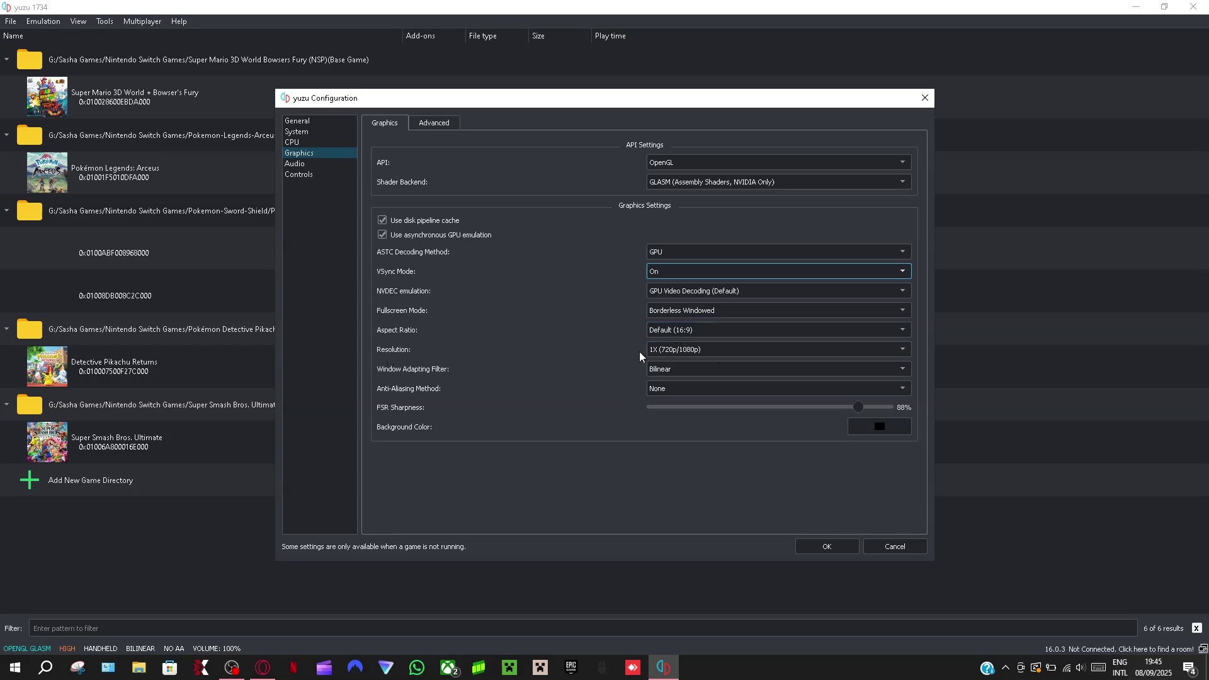
{"action": "left_click", "coordinate": [700, 350]}
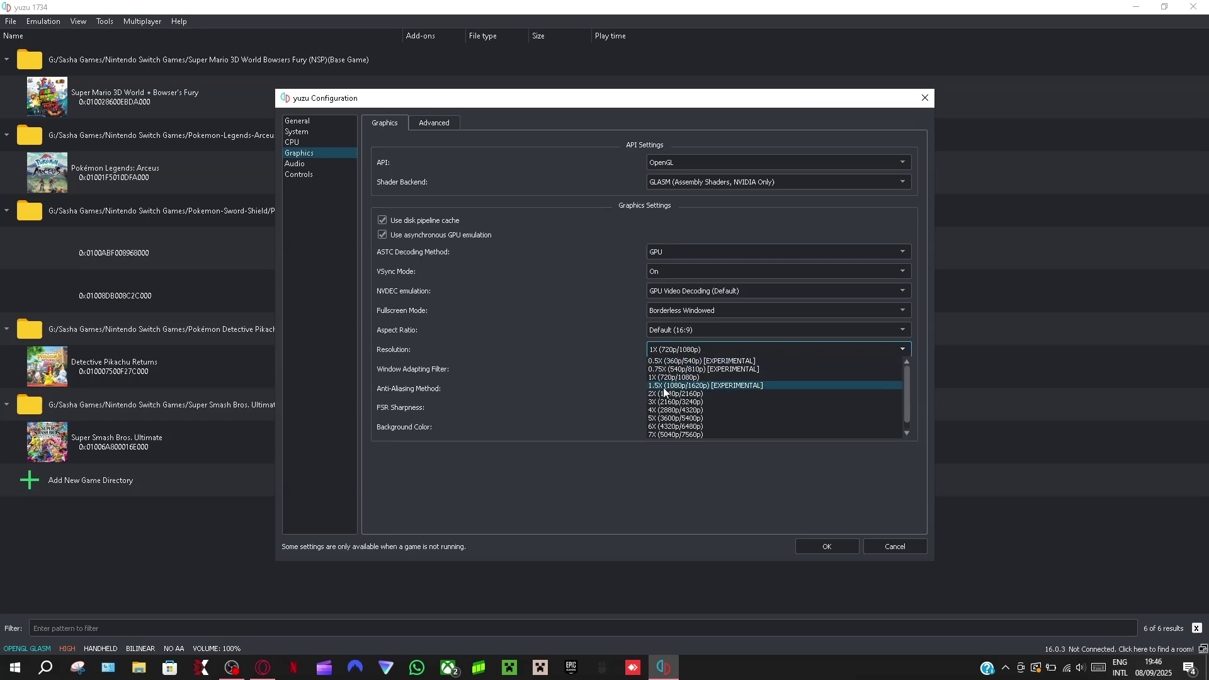
{"action": "left_click", "coordinate": [678, 348]}
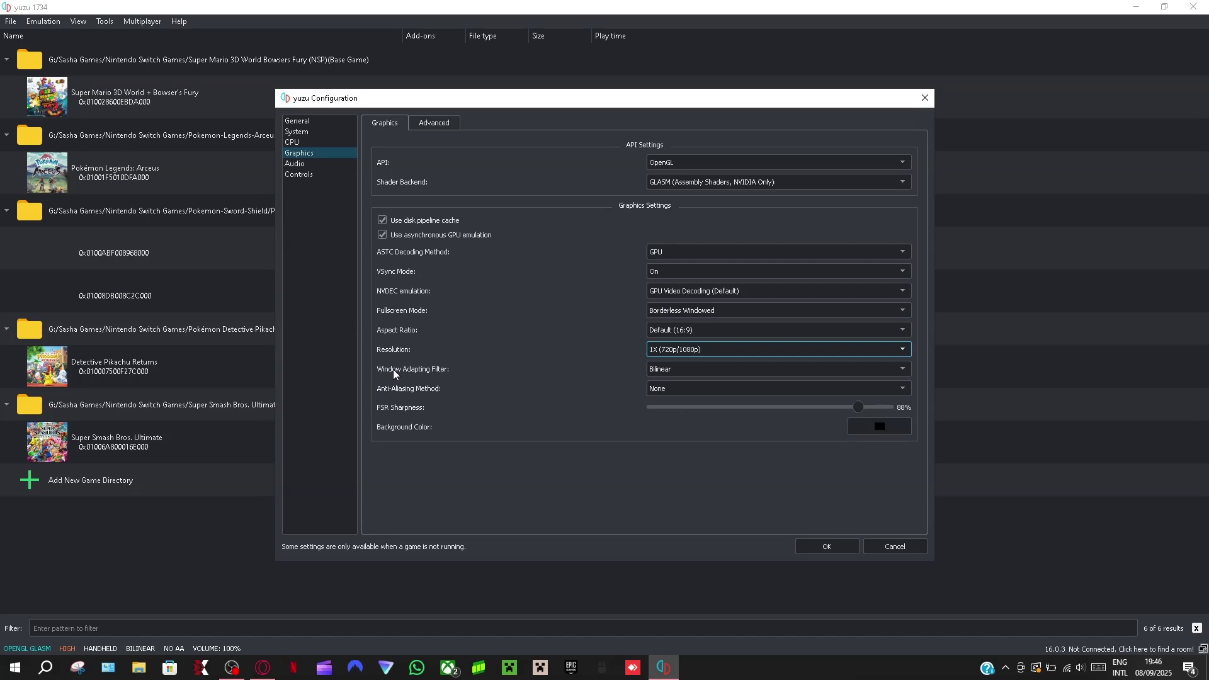
{"action": "left_click", "coordinate": [685, 369]}
{"action": "left_click", "coordinate": [687, 368]}
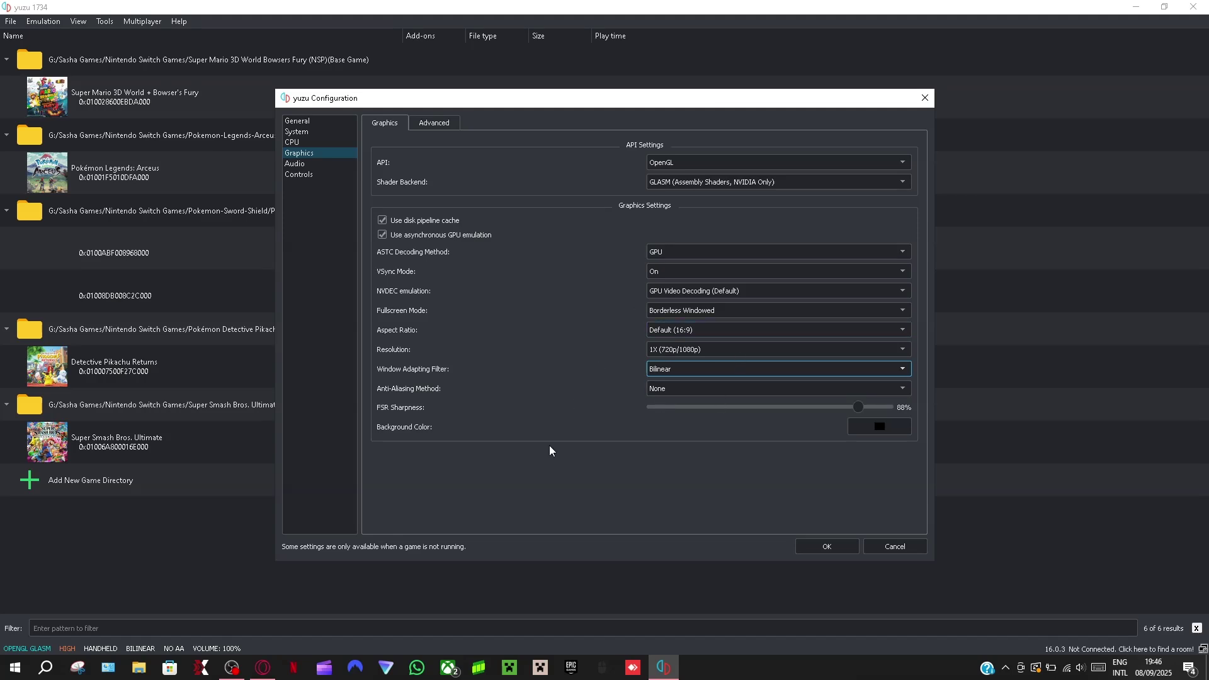
- On the Advanced graphics page, keep the accuracy level at High
{"action": "left_click", "coordinate": [441, 125]}
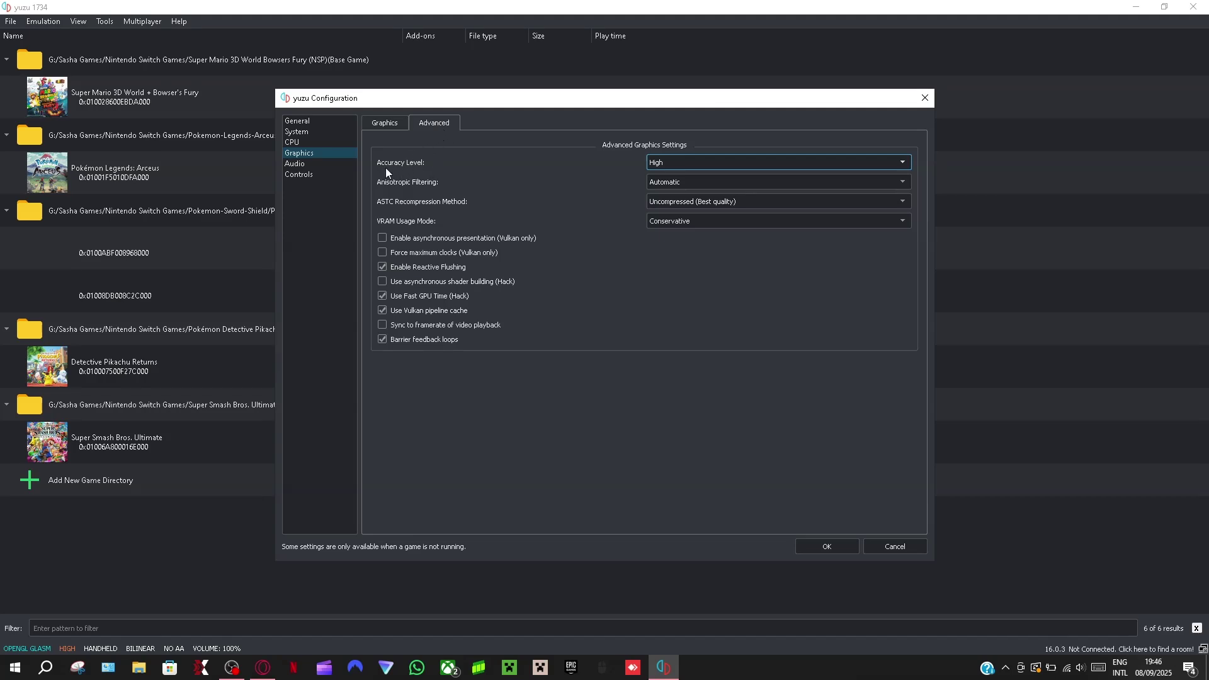
{"action": "left_click", "coordinate": [681, 164]}
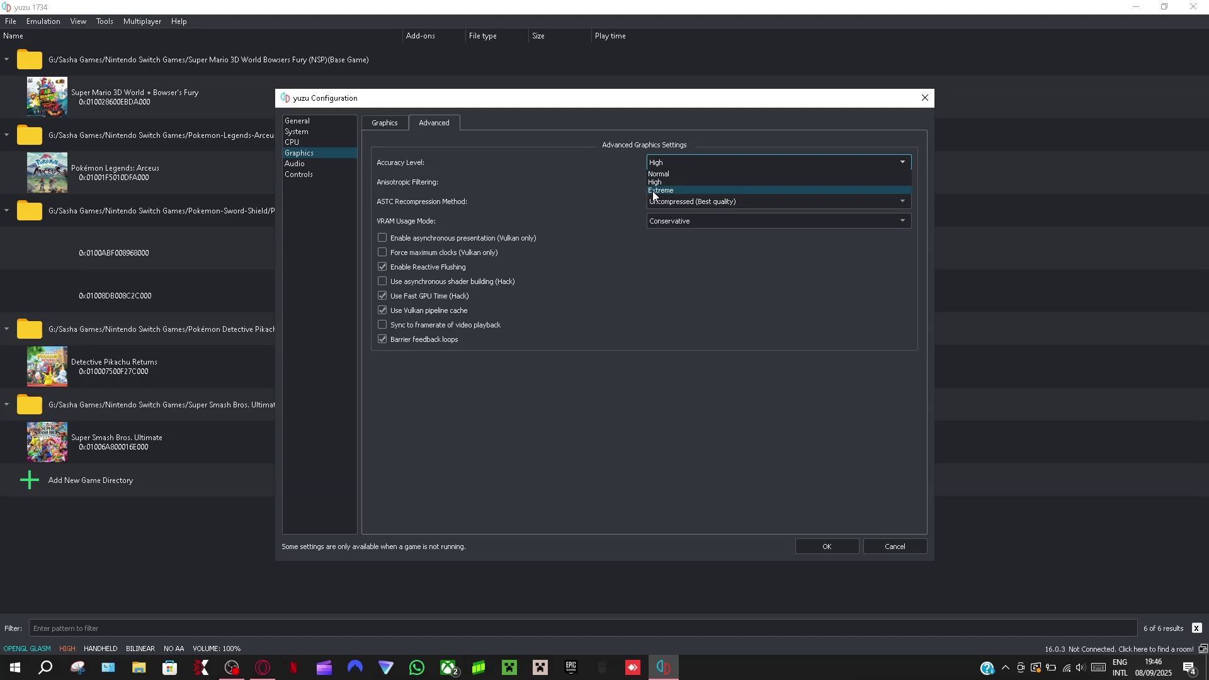
{"action": "left_click", "coordinate": [682, 164]}
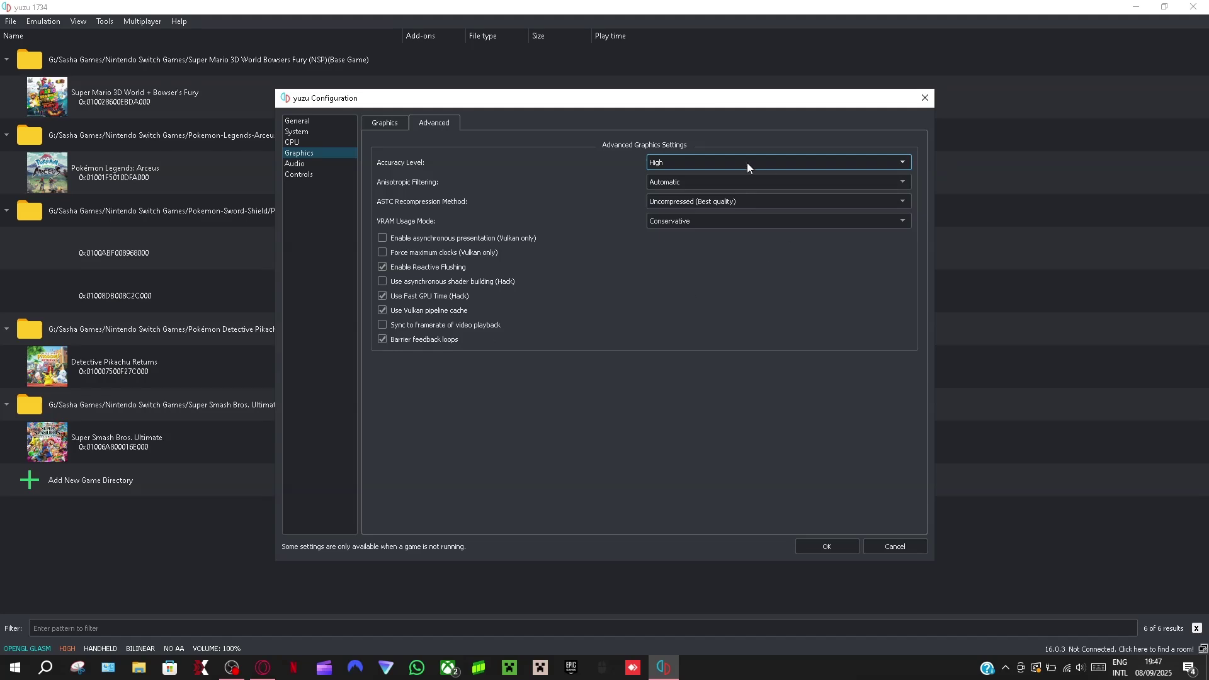
- Look over the Audio settings, then bring up the Player 1 Controls page
{"action": "left_click", "coordinate": [317, 162]}
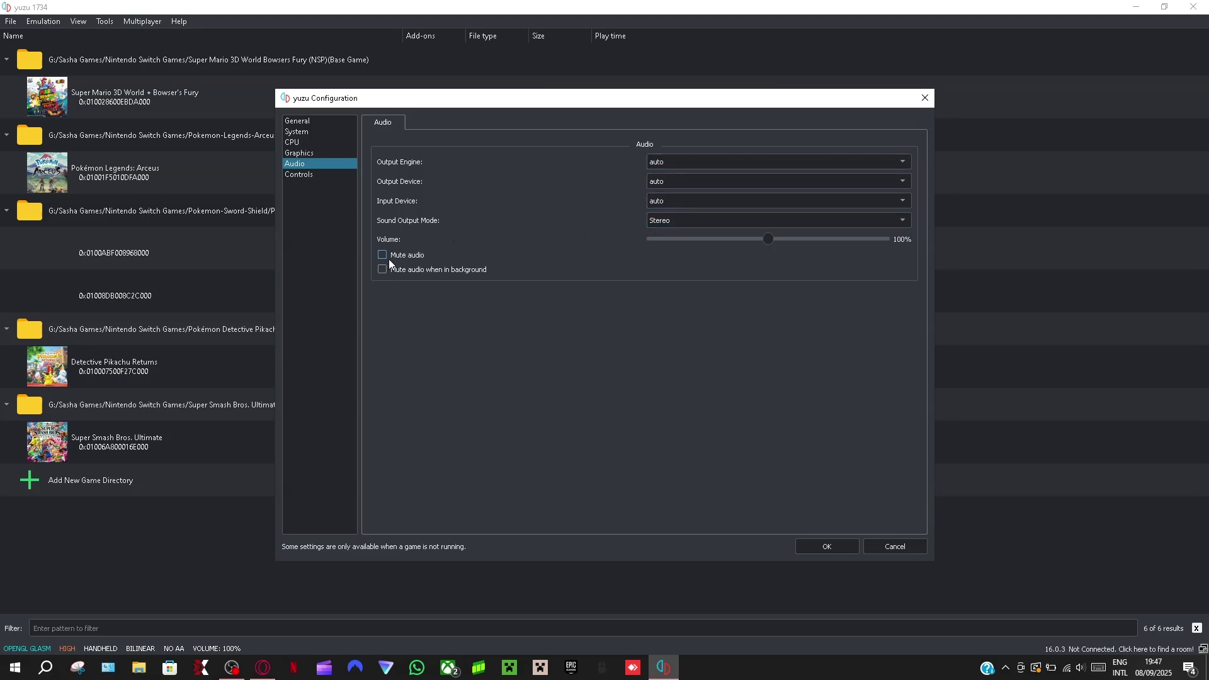
{"action": "left_click", "coordinate": [324, 175]}
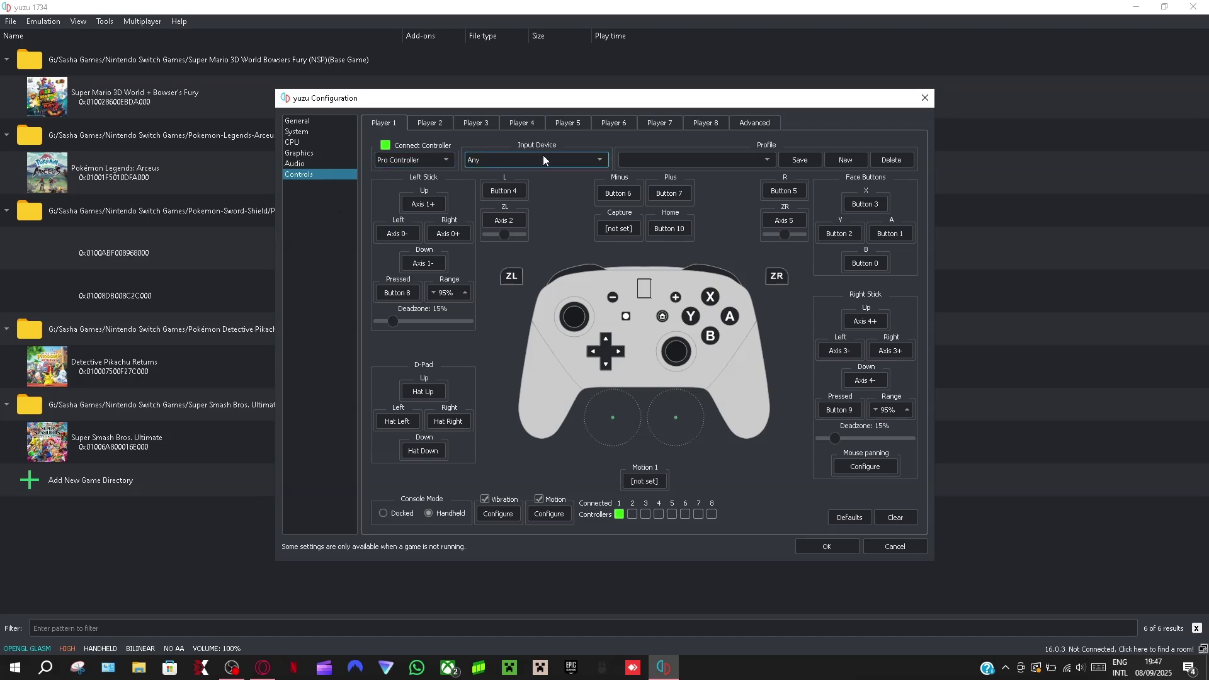
- Keep Player 1's input device on Any and controller type on Pro Controller
{"action": "left_click", "coordinate": [567, 159]}
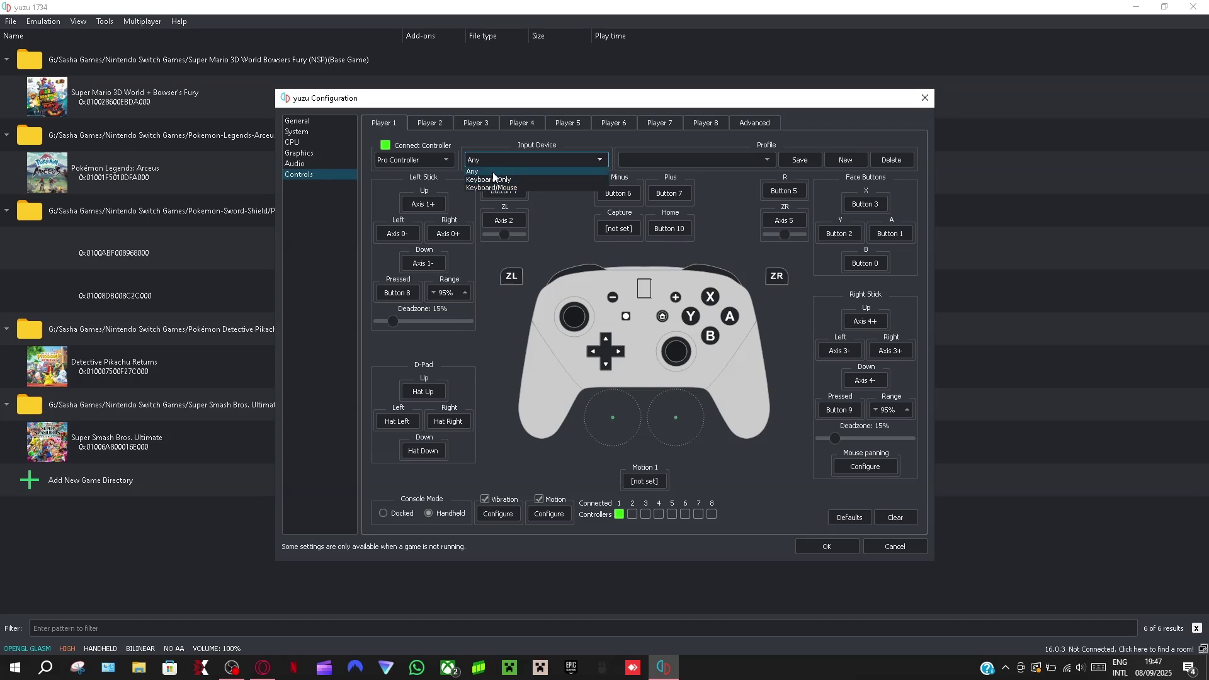
{"action": "left_click", "coordinate": [539, 152]}
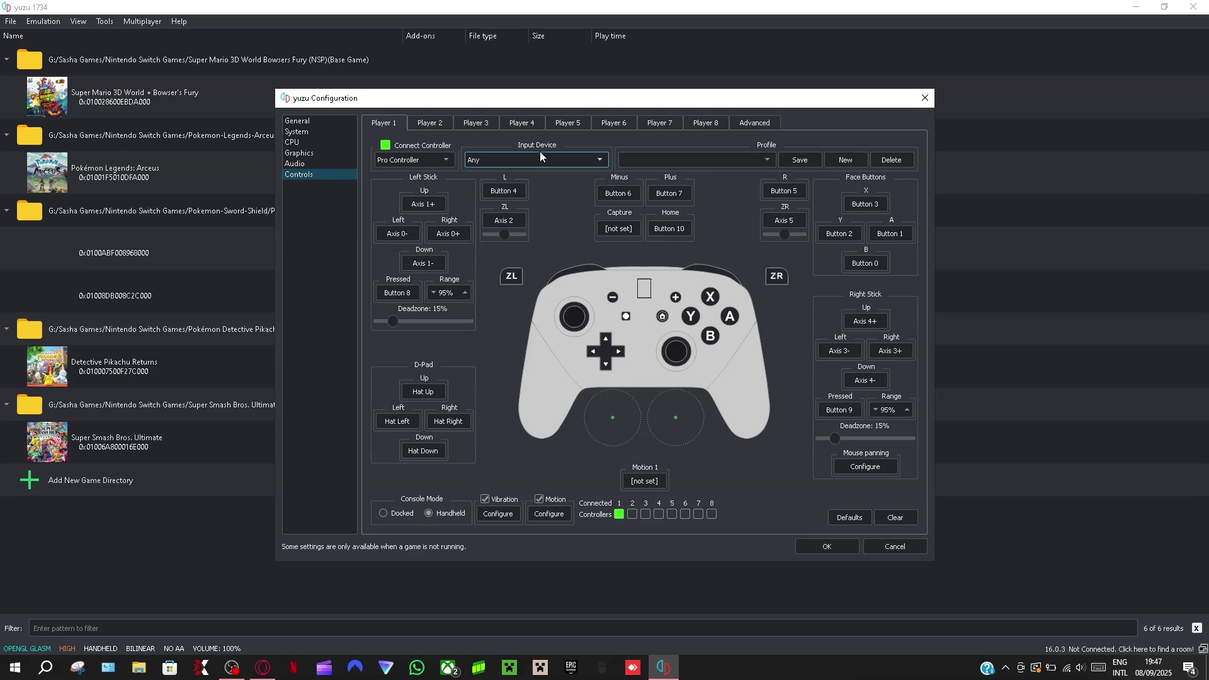
{"action": "left_click", "coordinate": [448, 158]}
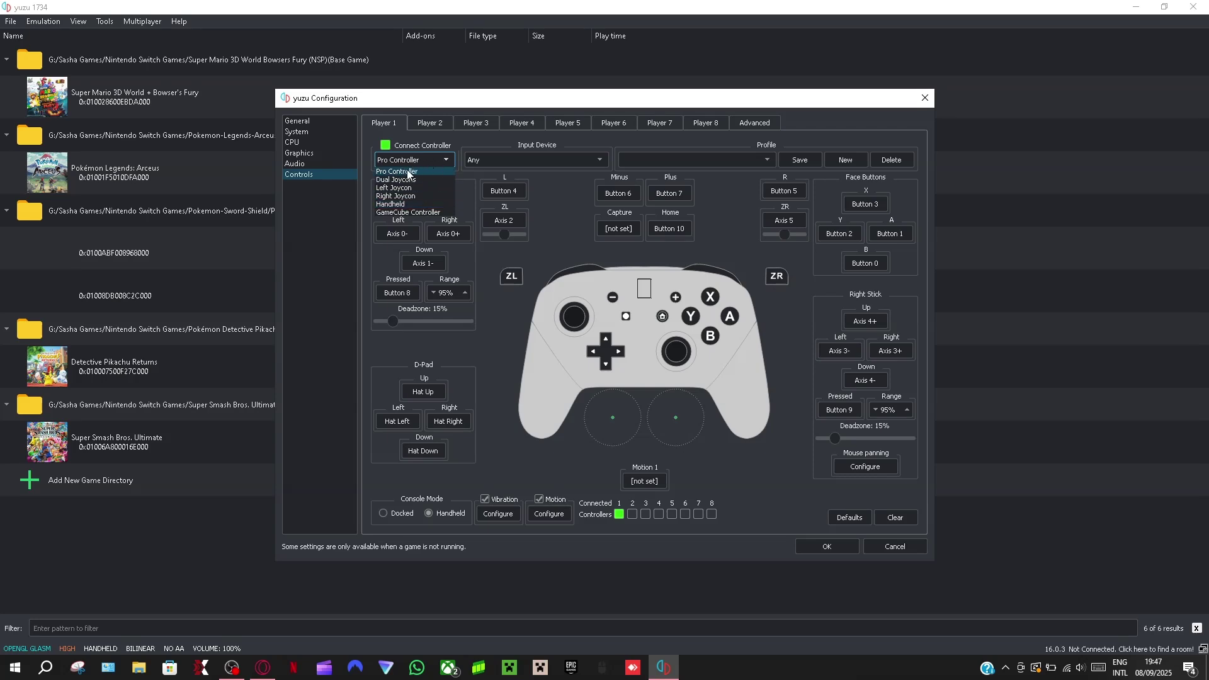
{"action": "left_click", "coordinate": [433, 154]}
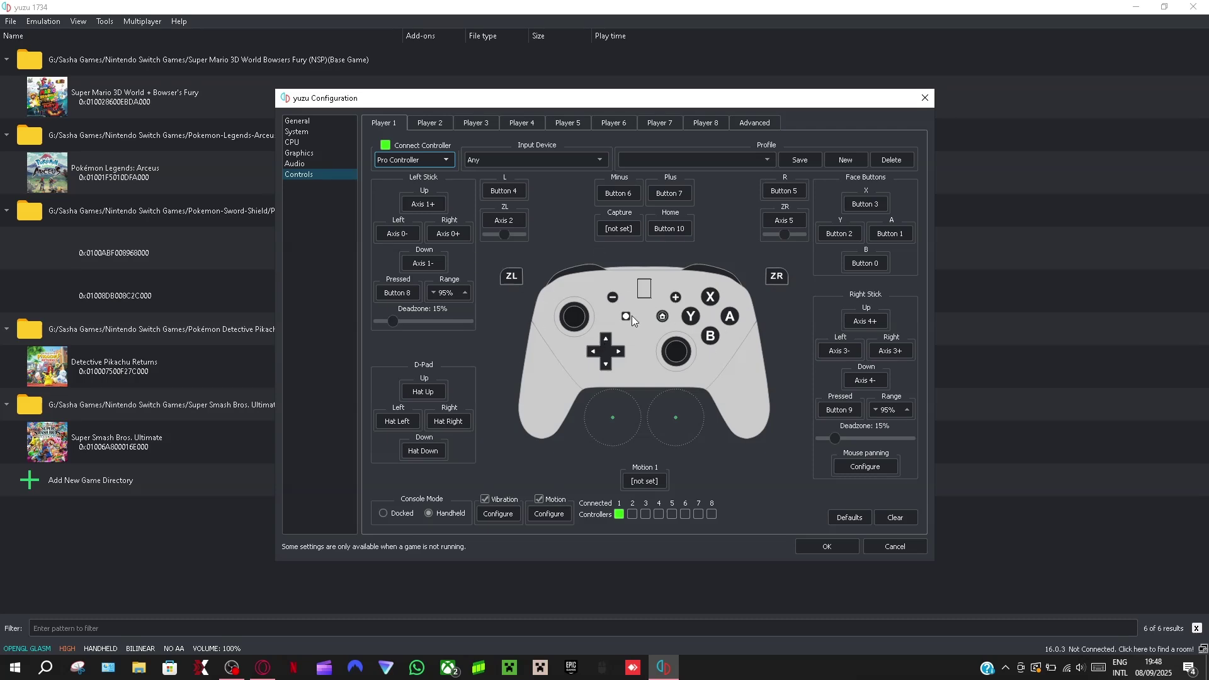
{"action": "left_click", "coordinate": [765, 157]}
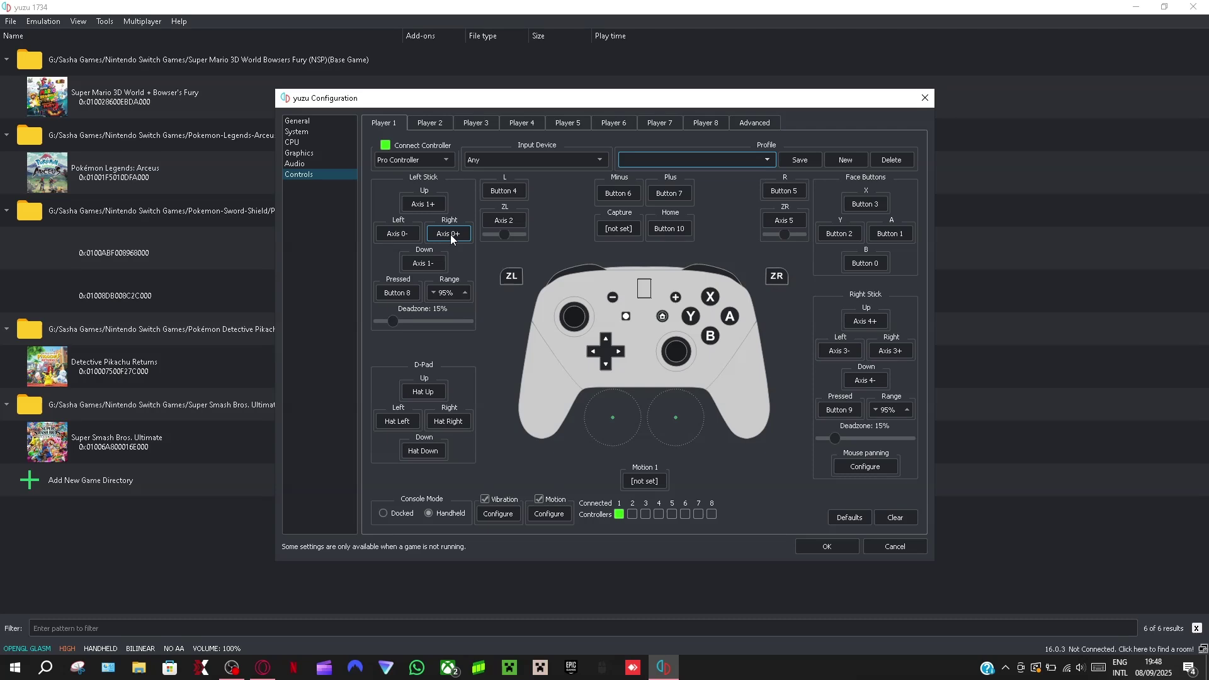
{"action": "left_click", "coordinate": [546, 156]}
{"action": "left_click", "coordinate": [539, 157]}
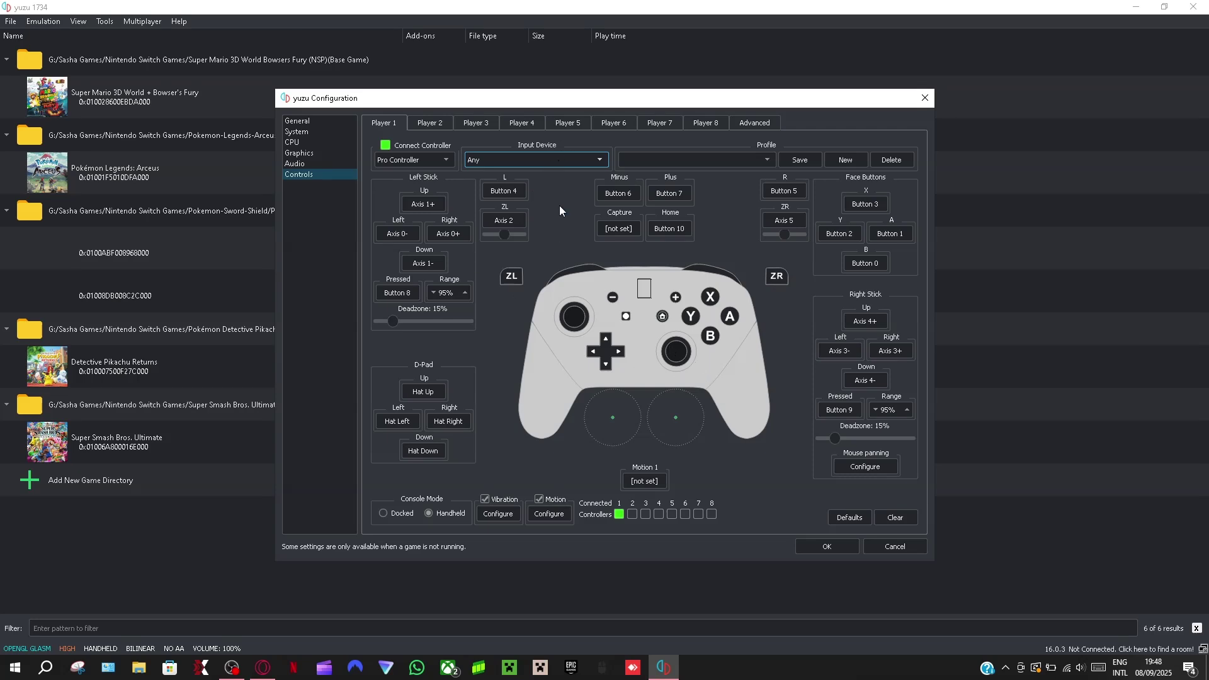
- Close the Configuration dialog and run the character around the camp with the W, A and S keys
{"action": "left_click", "coordinate": [886, 547]}
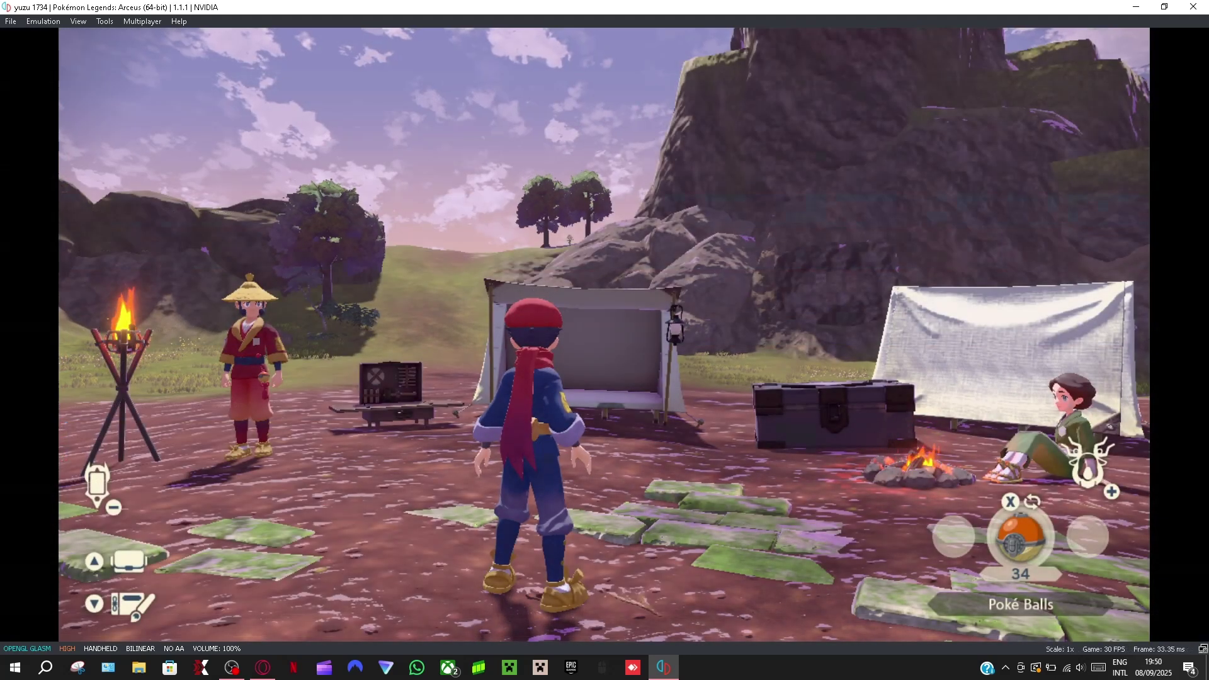
{"action": "key", "text": "a"}
{"action": "key", "text": "a"}
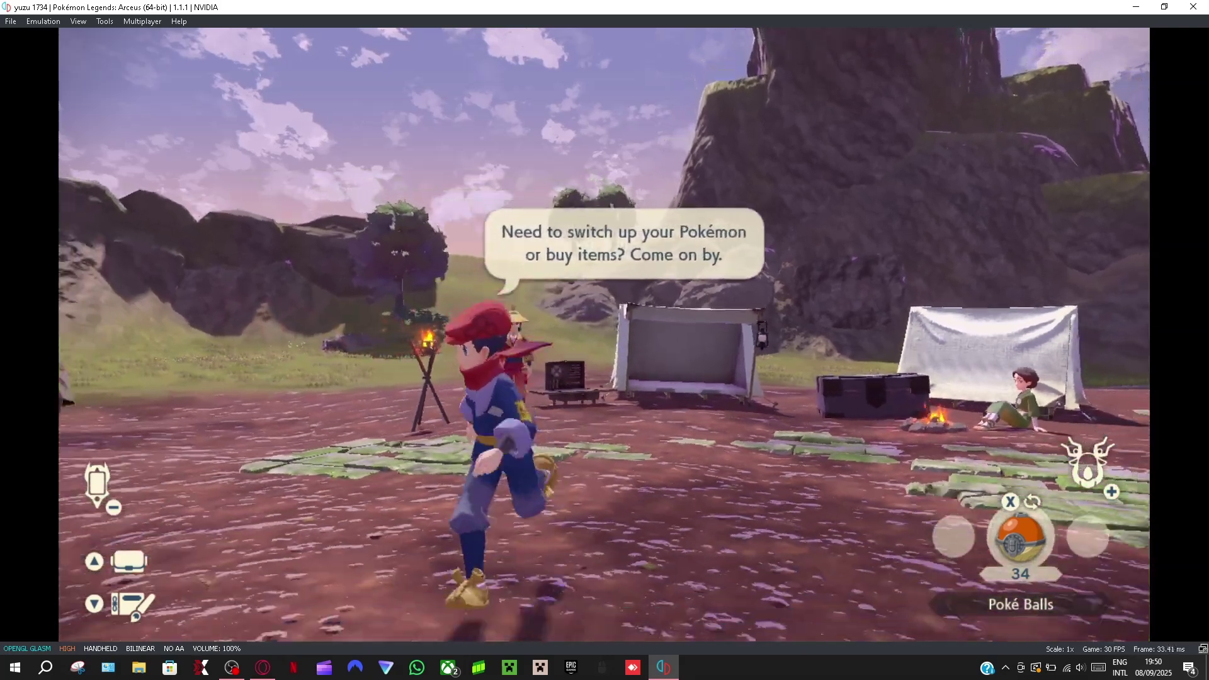
{"action": "key", "text": "a"}
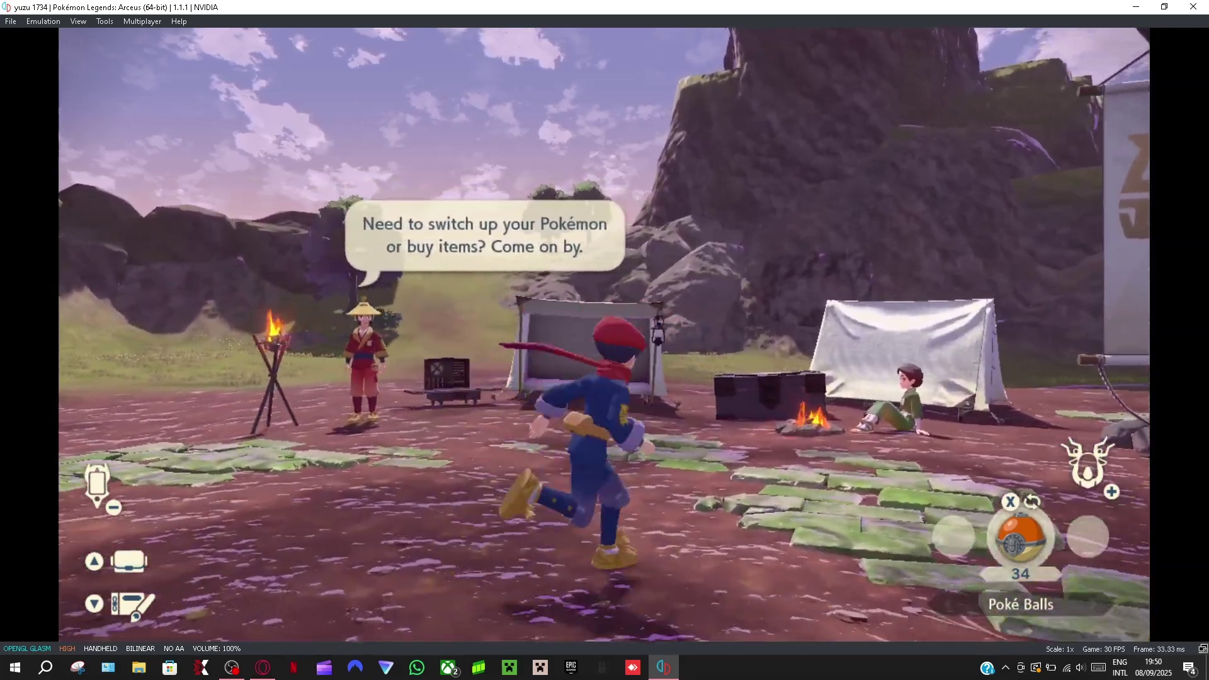
{"action": "key", "text": "s"}
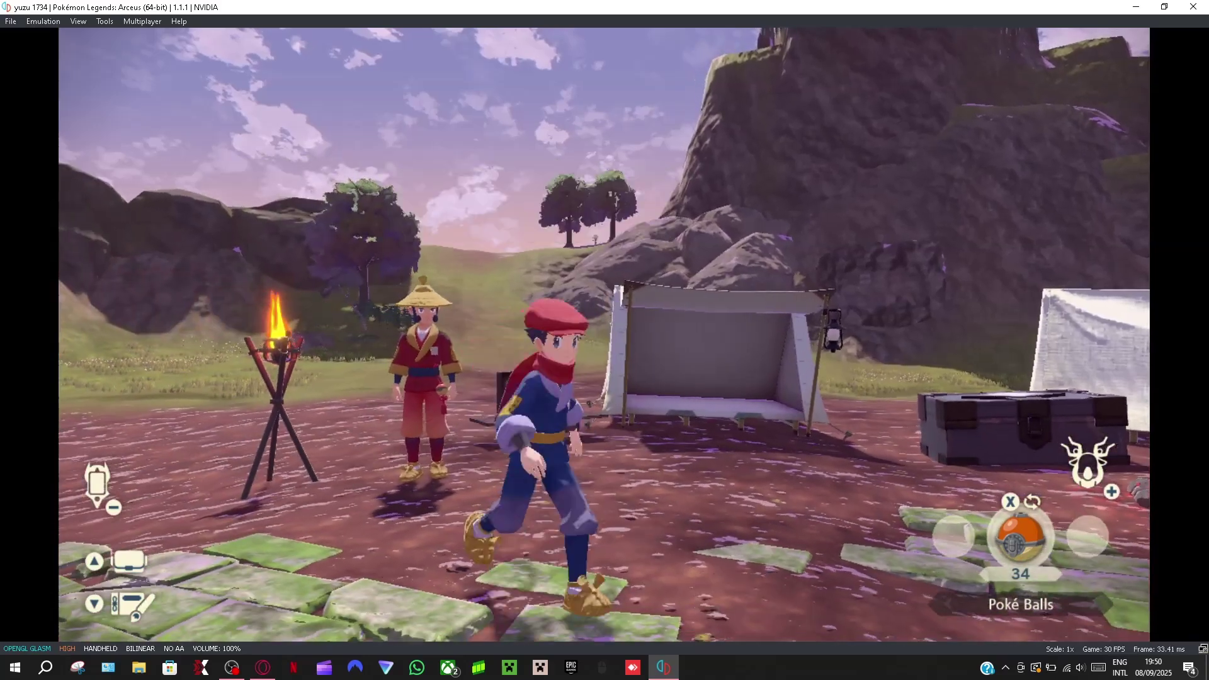
{"action": "key", "text": "w"}
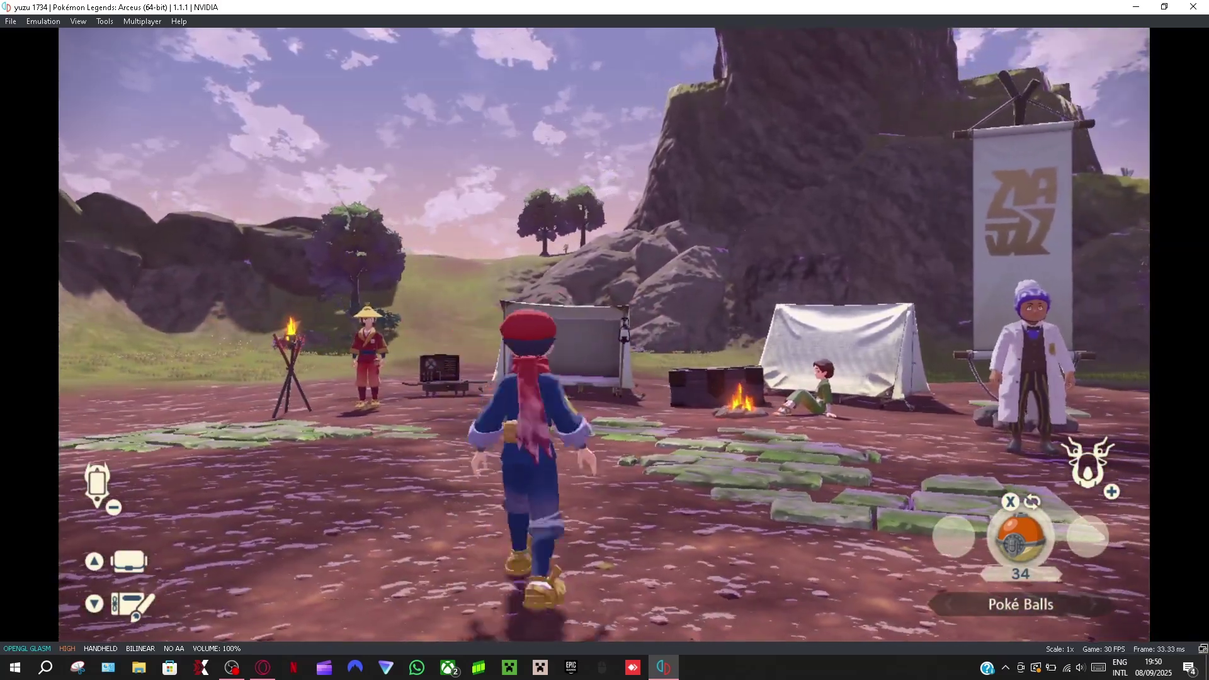
{"action": "key", "text": "a"}
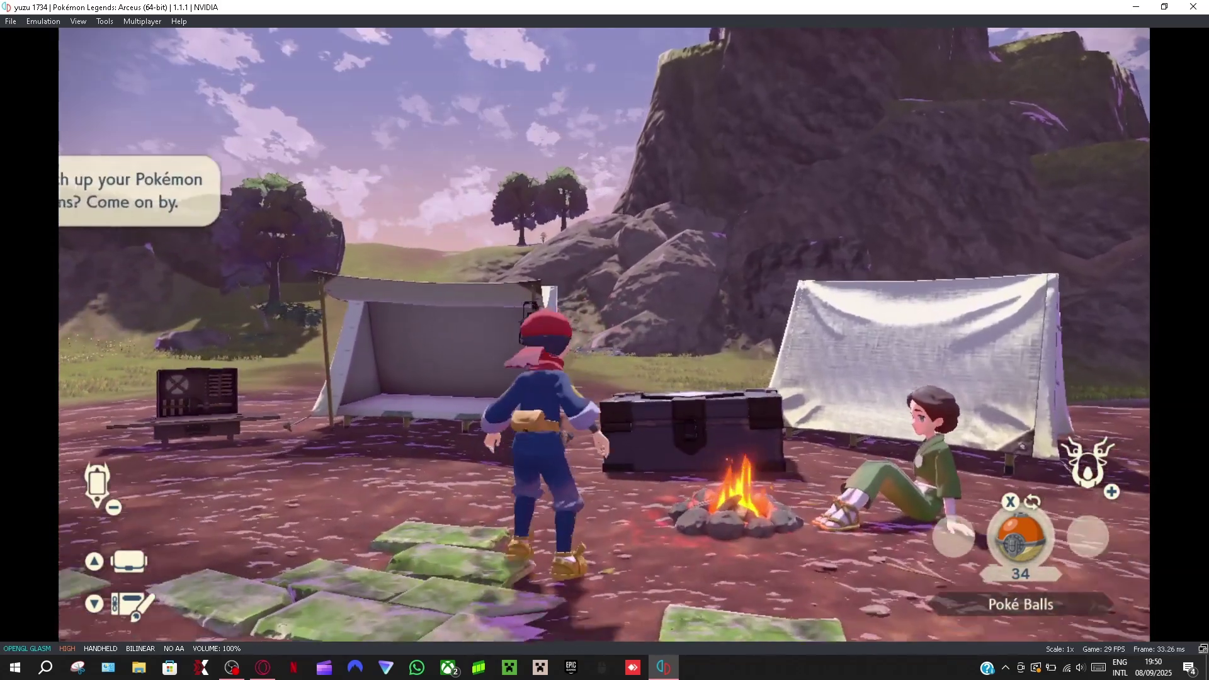
{"action": "key", "text": "s"}
{"action": "key", "text": "w"}
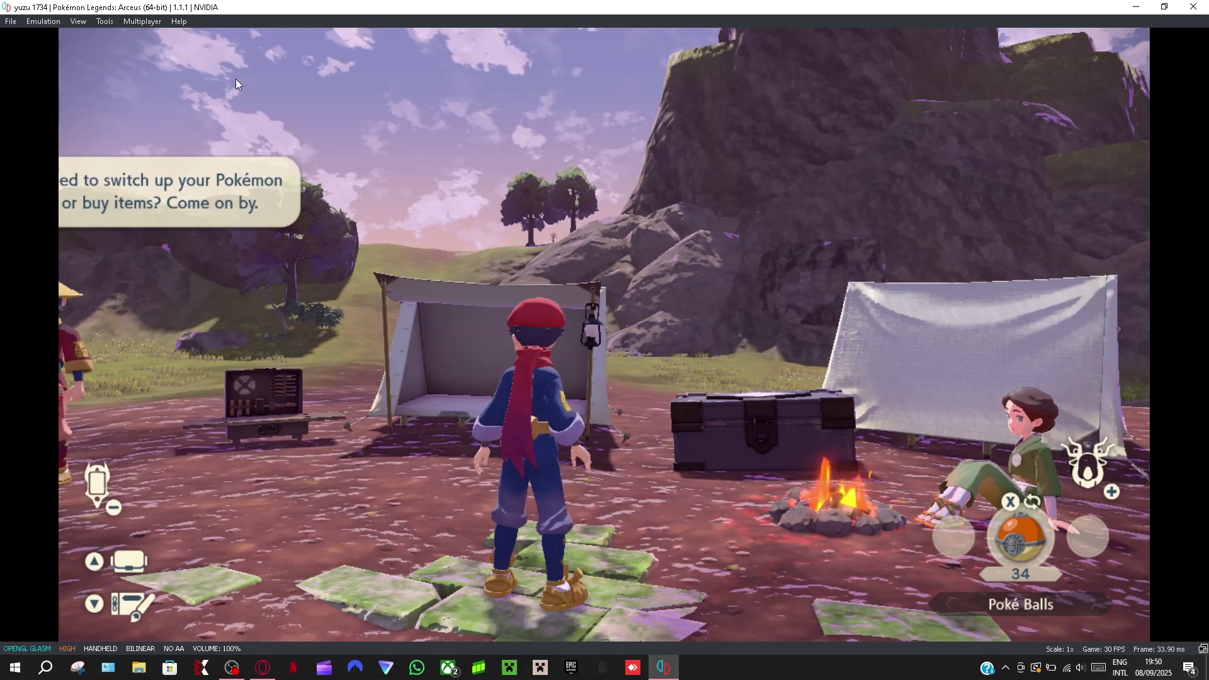
- Bring up the View menu over the running game, glancing at the Tools and Multiplayer menus
{"action": "left_click", "coordinate": [75, 21]}
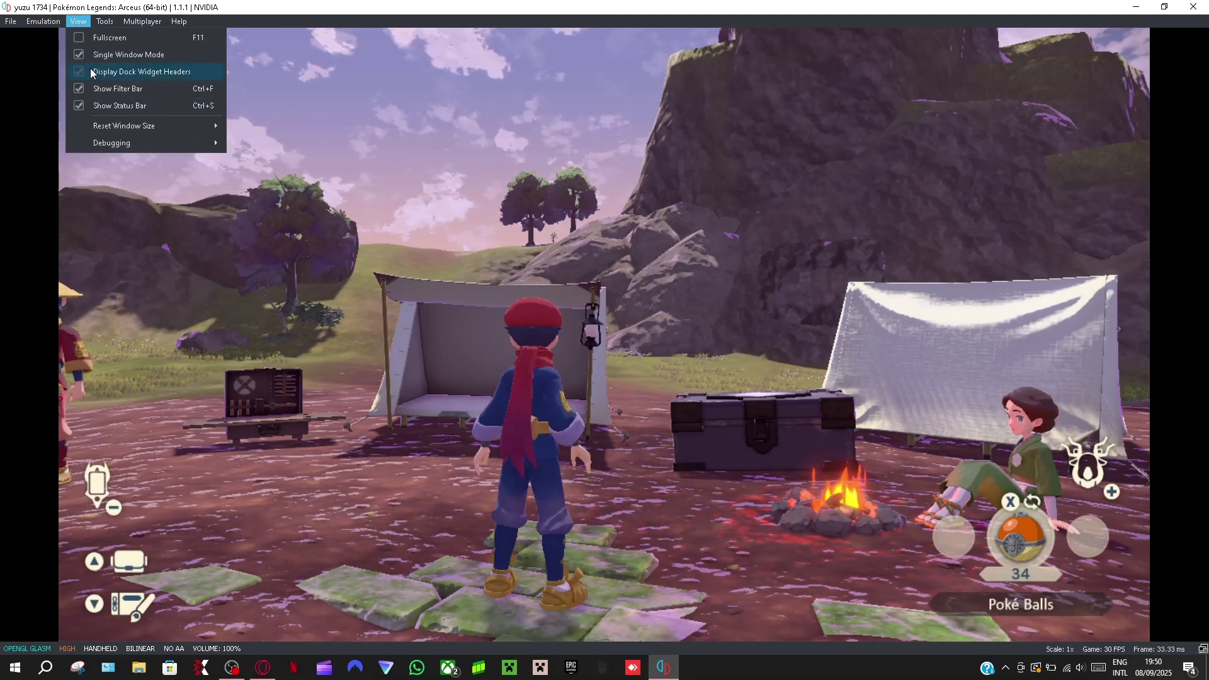
{"action": "mouse_move", "coordinate": [101, 20]}
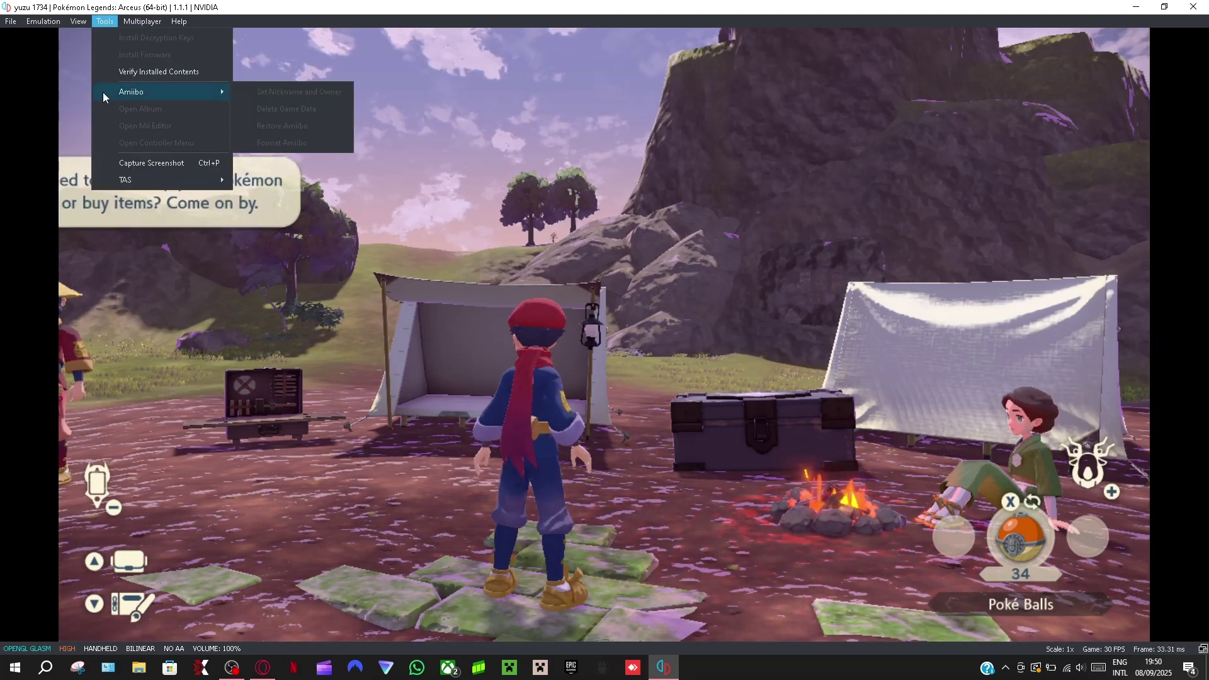
{"action": "mouse_move", "coordinate": [119, 93]}
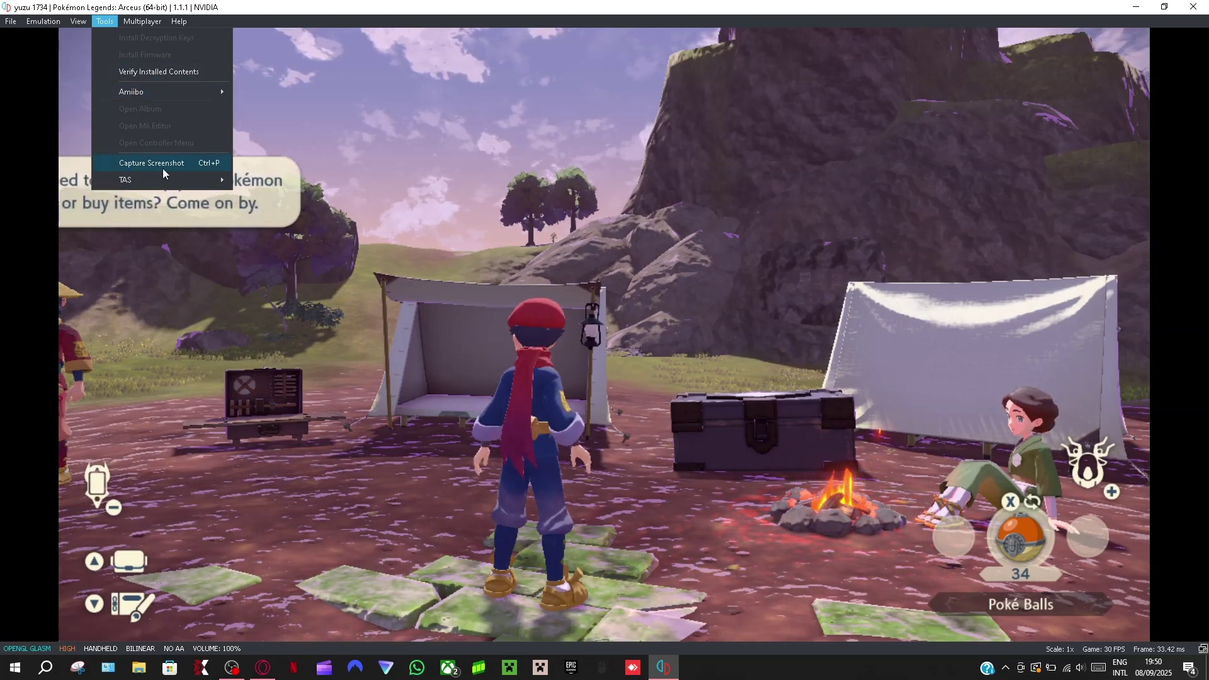
{"action": "mouse_move", "coordinate": [144, 24]}
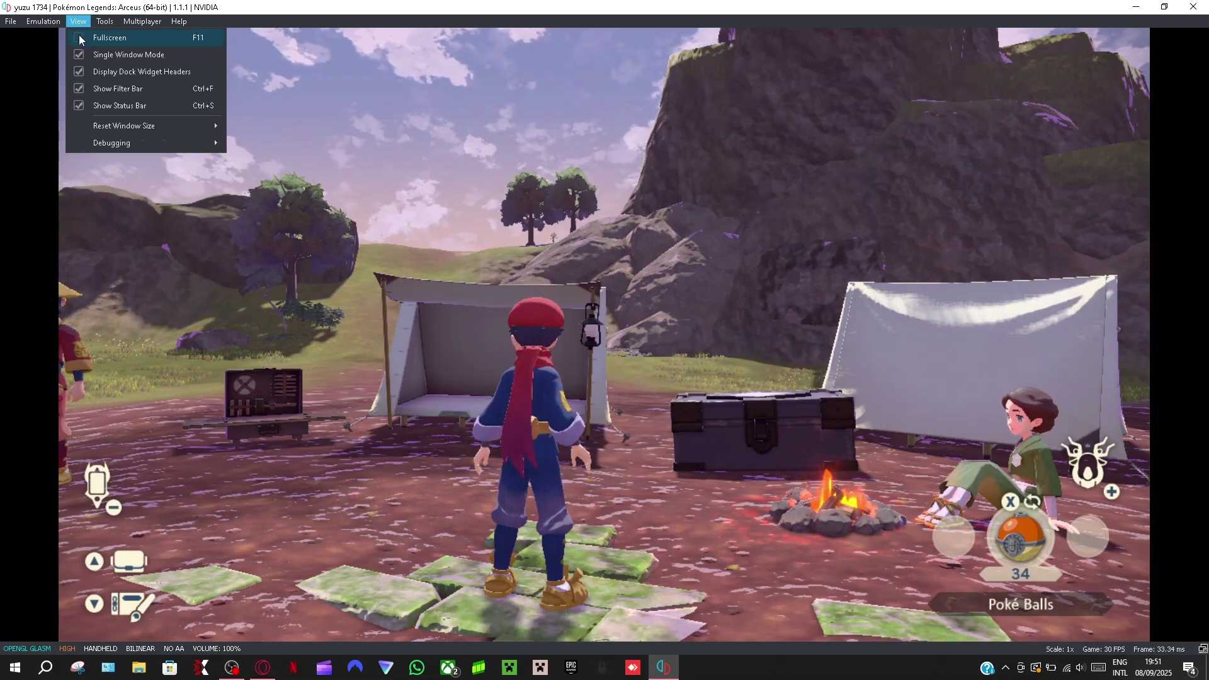
- Switch the game to fullscreen, walk the character around camp, and swing the camera with L
{"action": "left_click", "coordinate": [79, 39]}
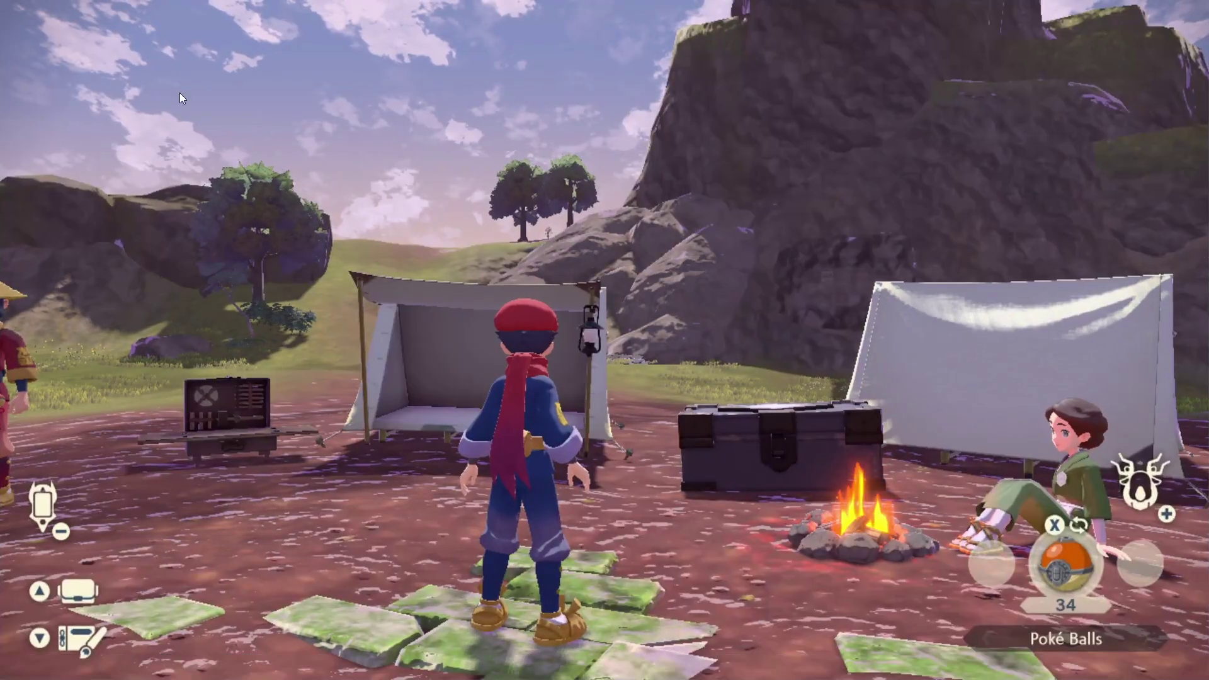
{"action": "key", "text": "s"}
{"action": "key", "text": "a"}
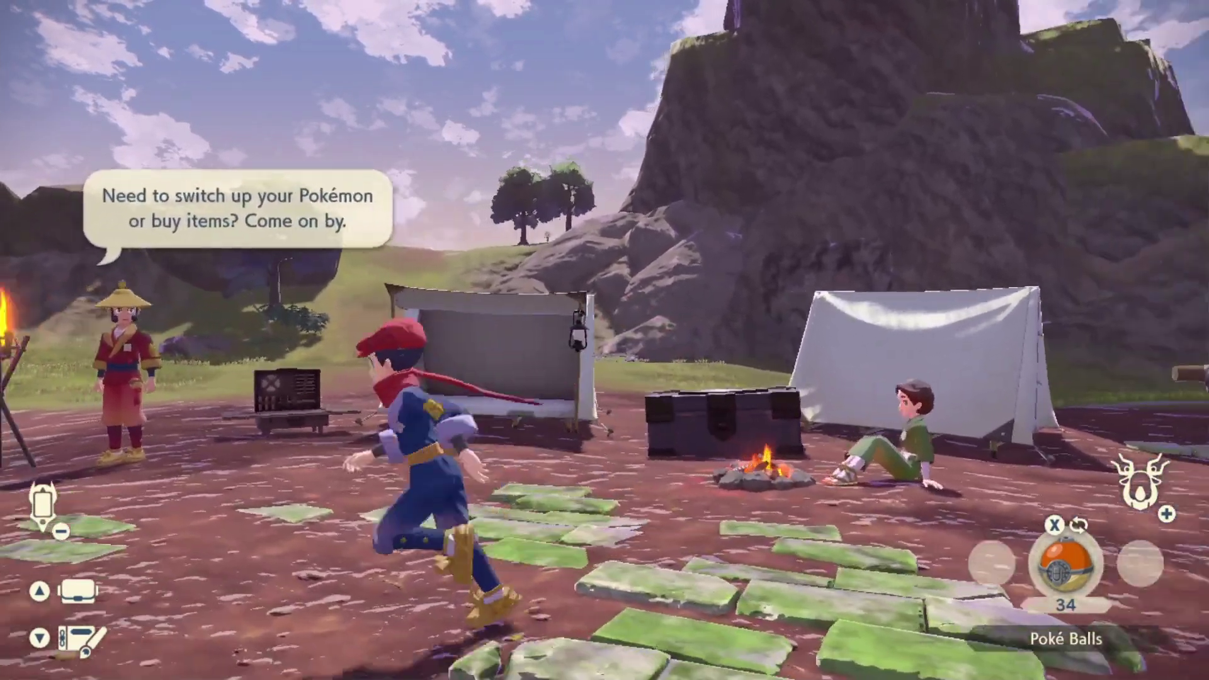
{"action": "key", "text": "w"}
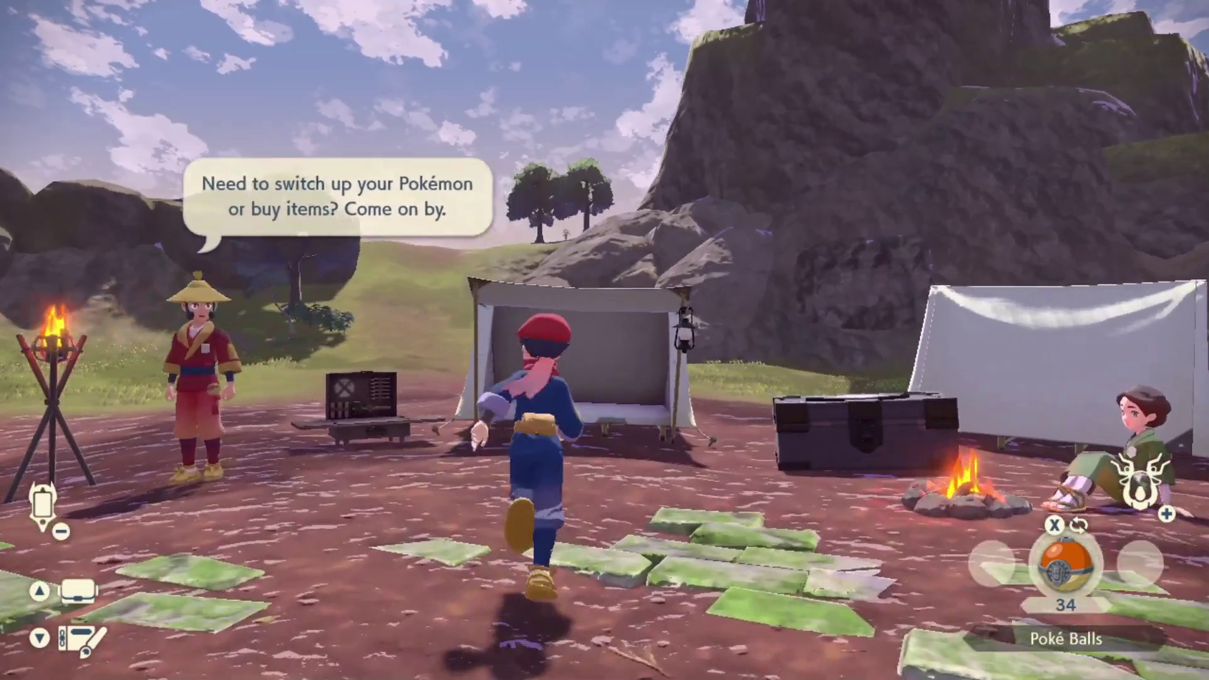
{"action": "key", "text": "s"}
{"action": "key", "text": "s"}
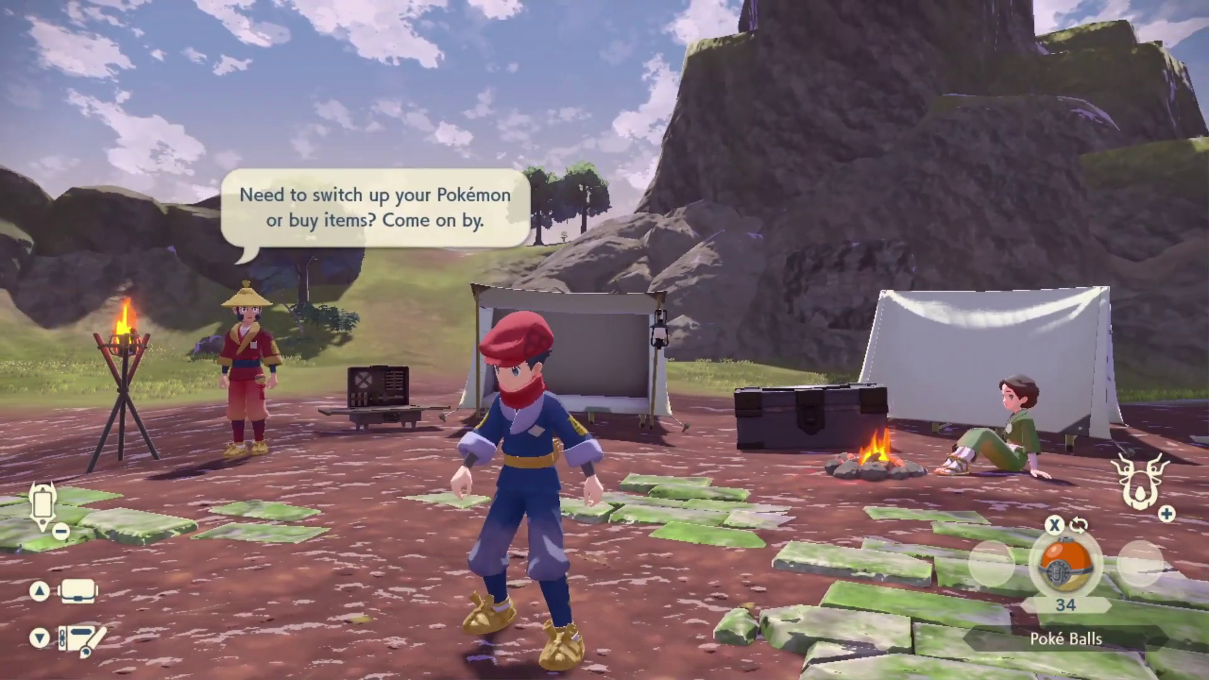
{"action": "key", "text": "d"}
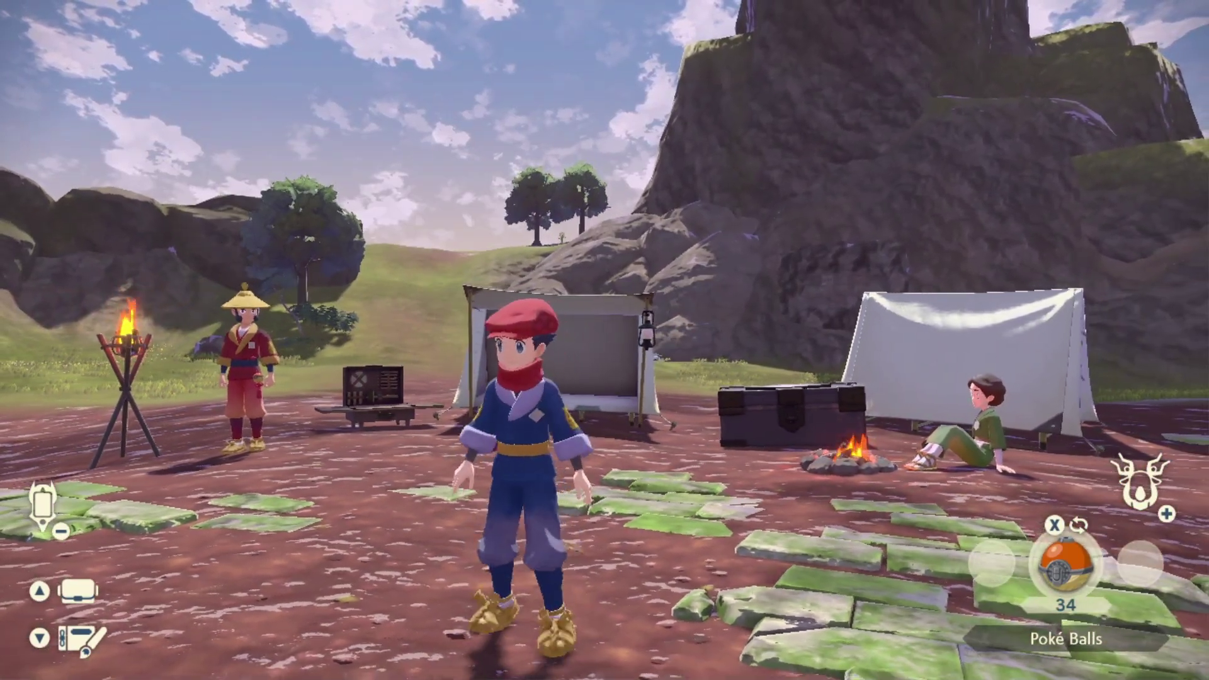
{"action": "key", "text": "l"}
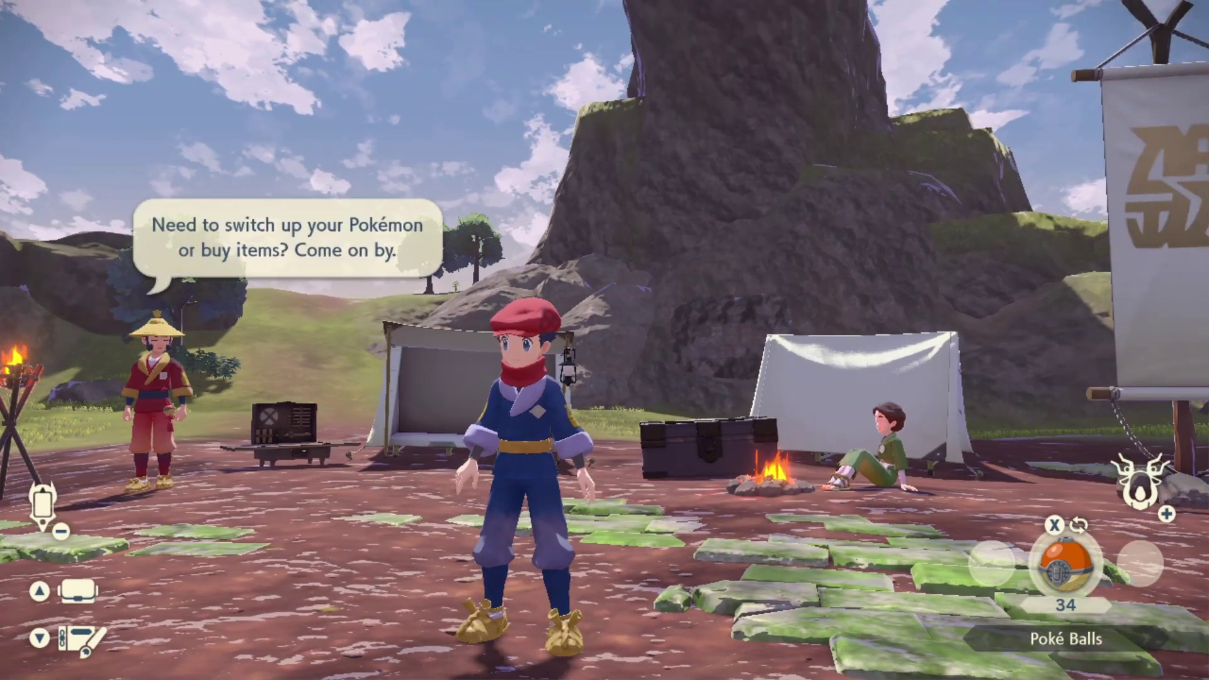